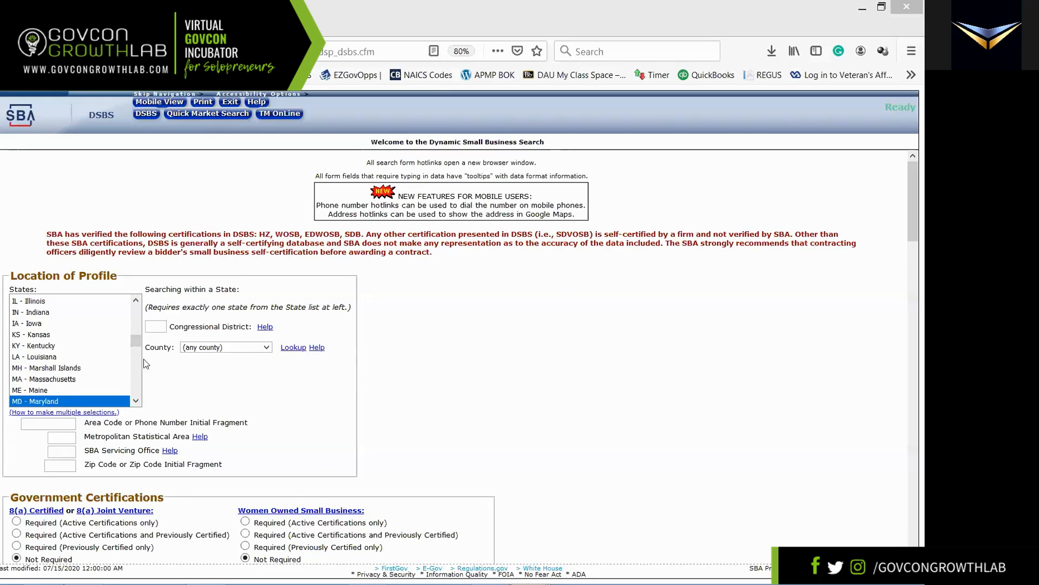
Select VA - Virginia as the profile state and include Any Self-Certified Women-Owned Small Business in the ownership criteria
drag(141, 352, 144, 392)
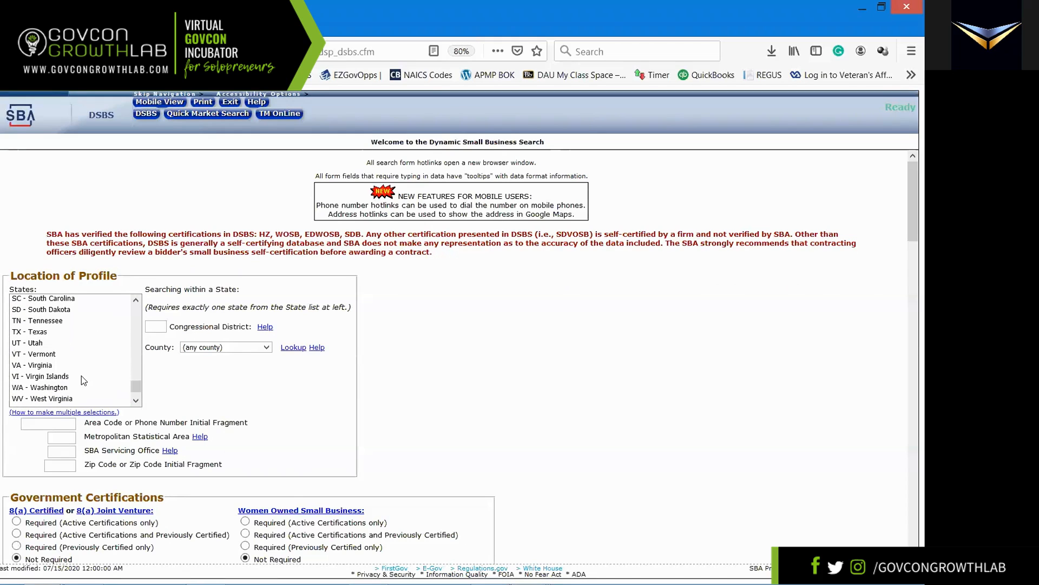
click(54, 365)
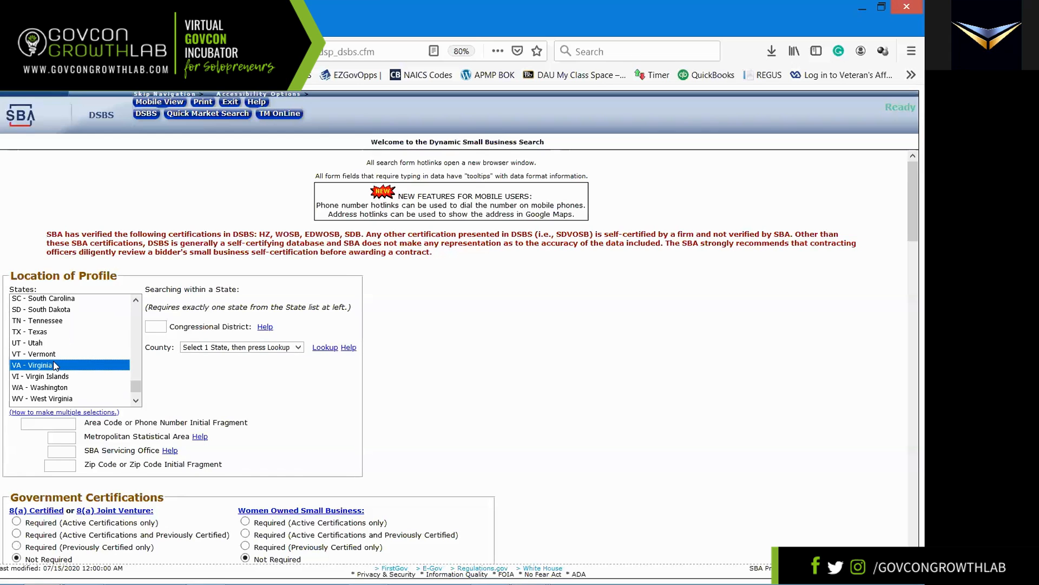
scroll(439, 350, down, 5)
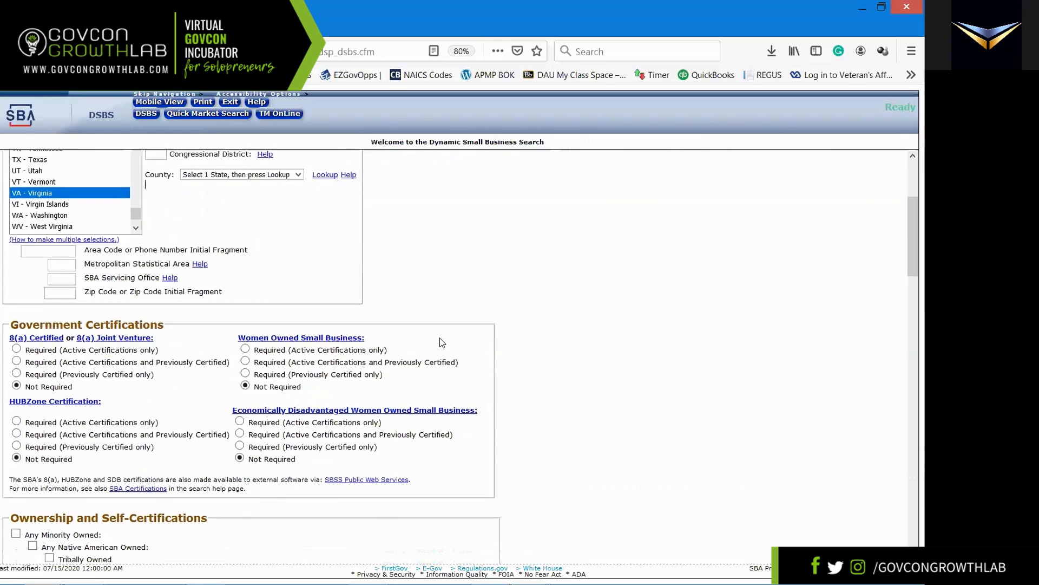
scroll(442, 342, down, 5)
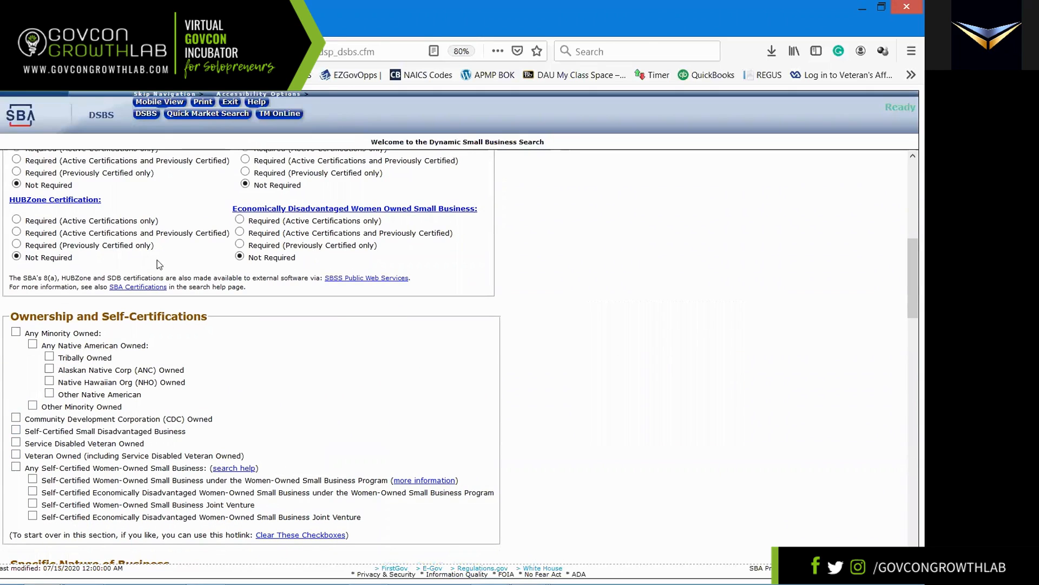
click(16, 468)
Enter 541611 as the NAICS code under Specific Nature of Business
scroll(183, 446, up, 2)
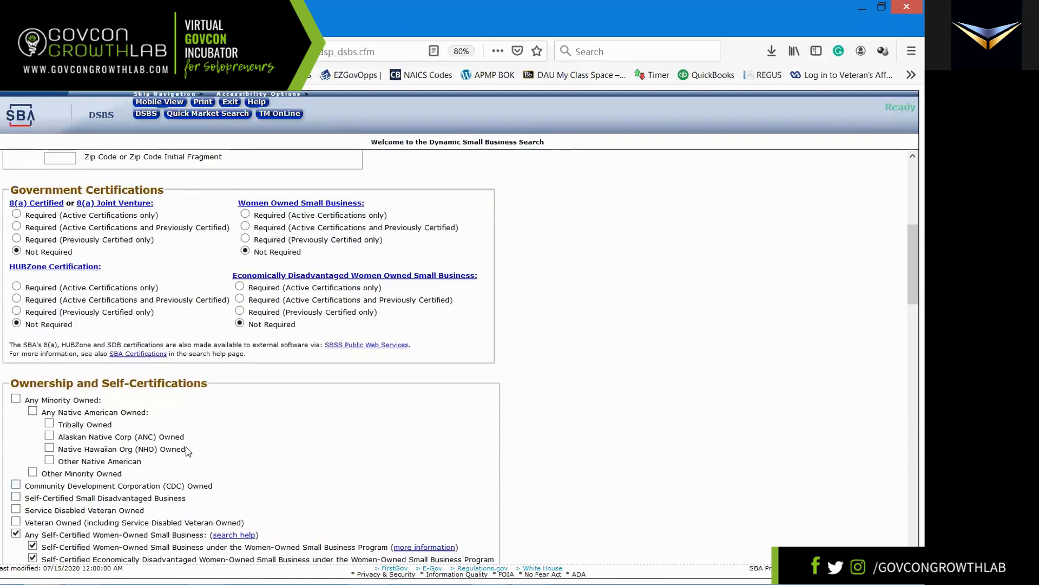
scroll(186, 447, up, 1)
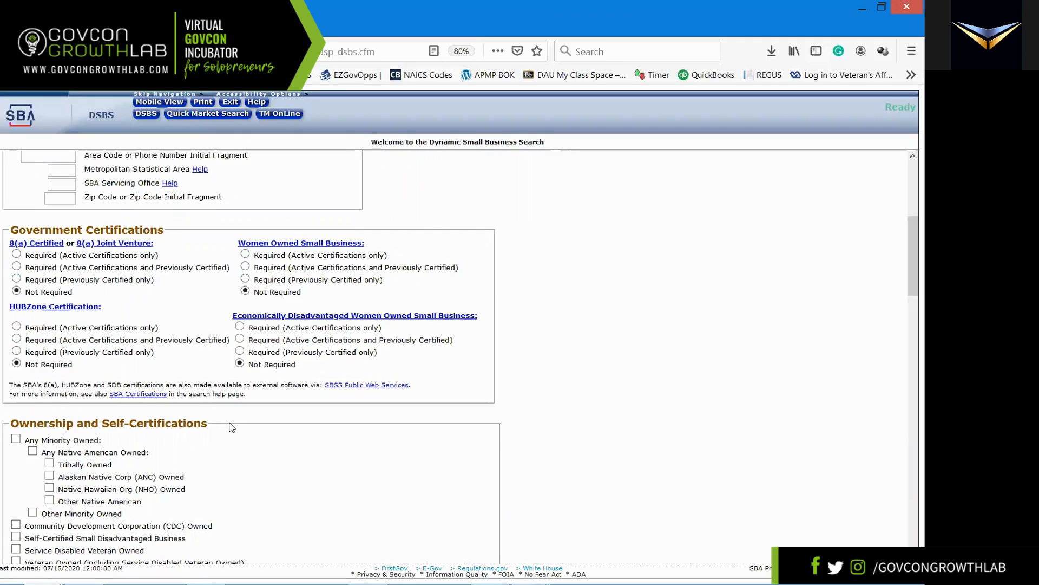
scroll(232, 427, down, 1)
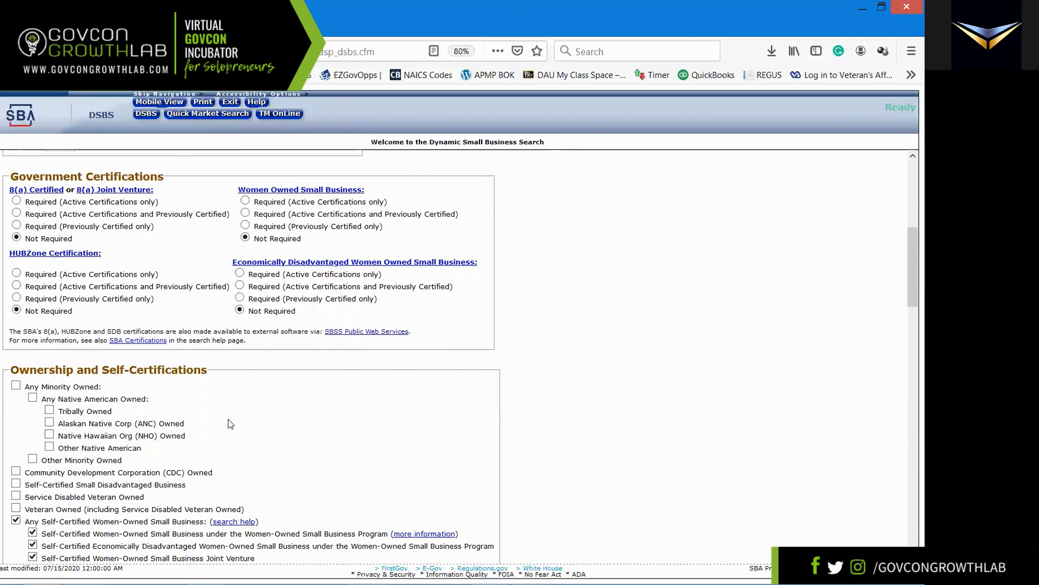
scroll(230, 422, down, 1)
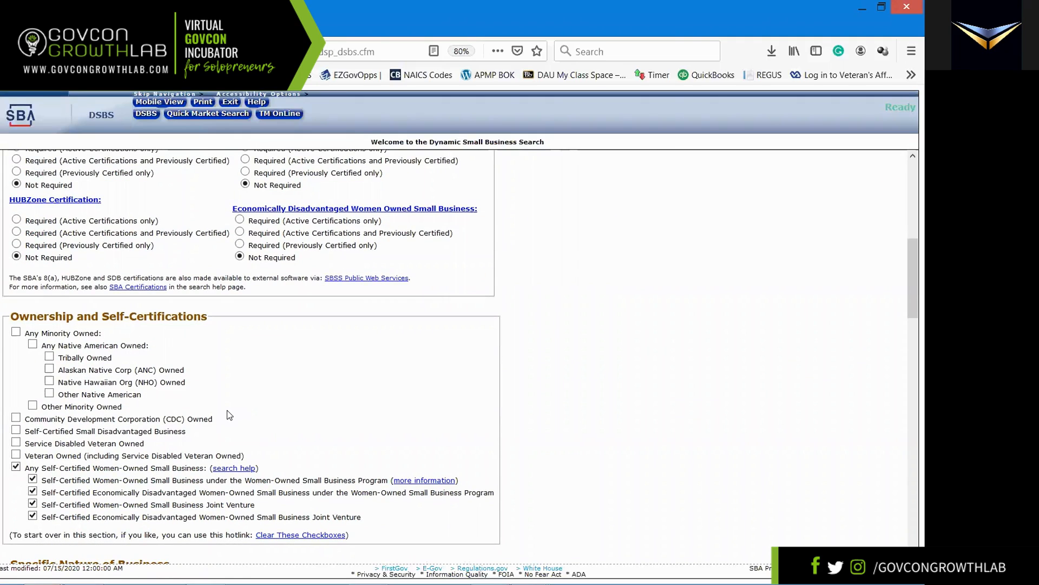
scroll(227, 414, down, 1)
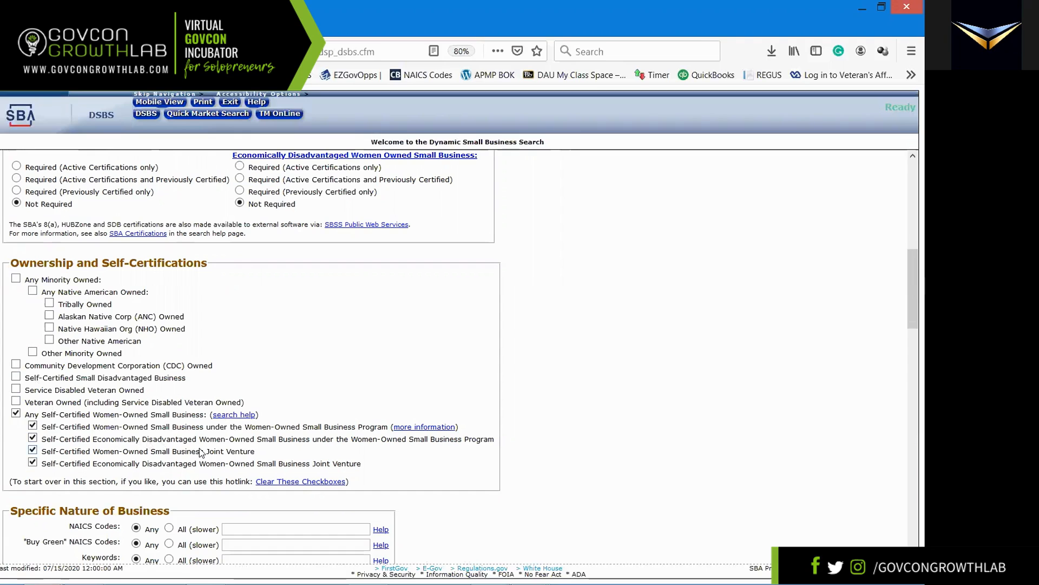
scroll(382, 453, down, 1)
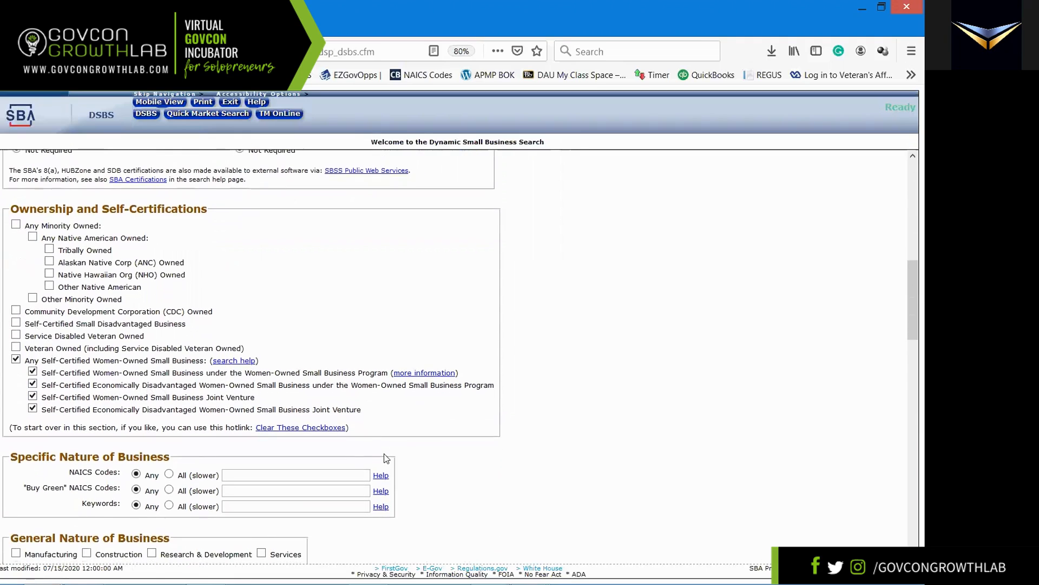
scroll(385, 458, down, 1)
click(289, 425)
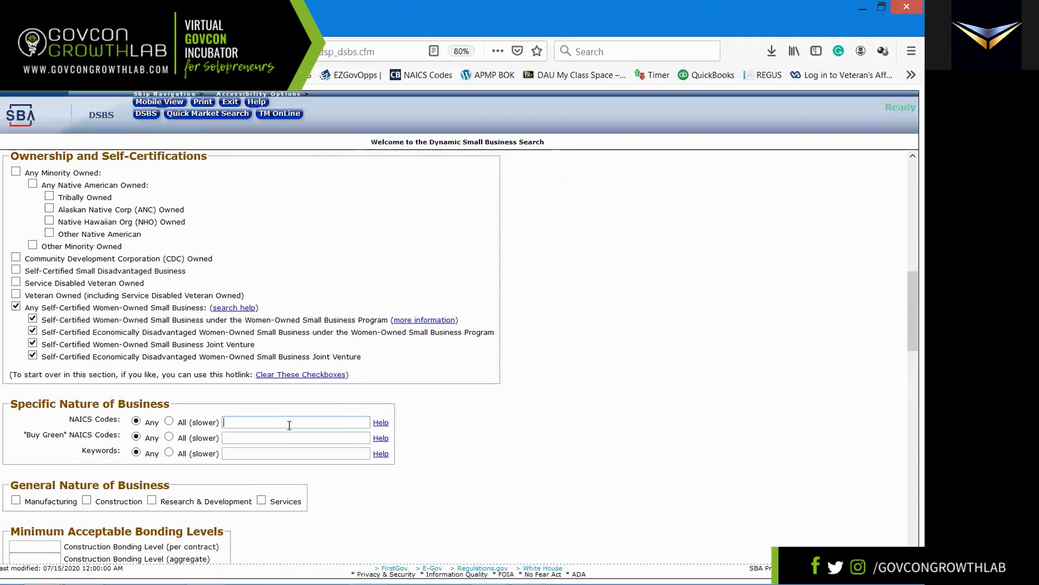
text(541611)
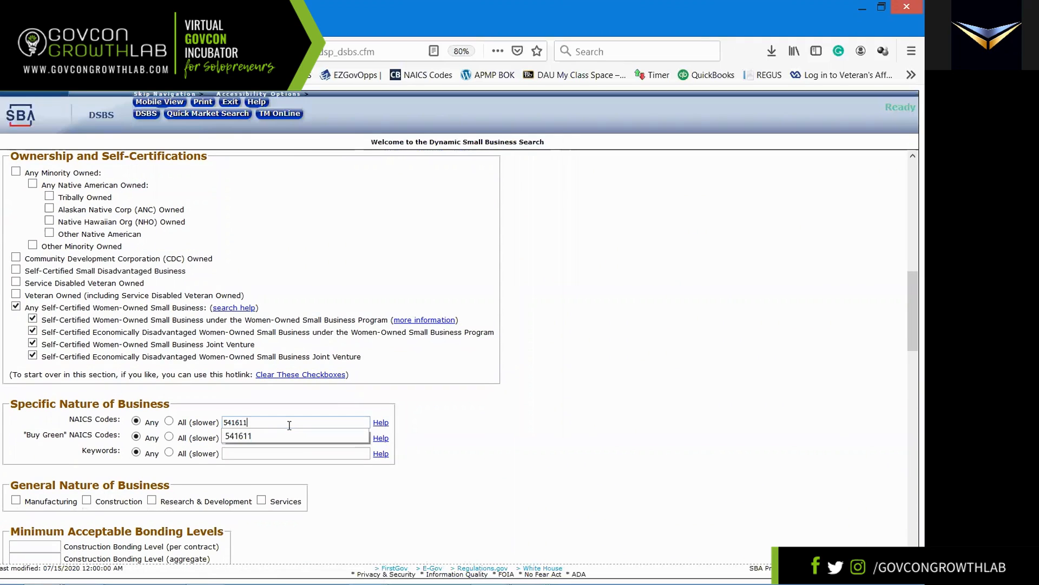
click(512, 415)
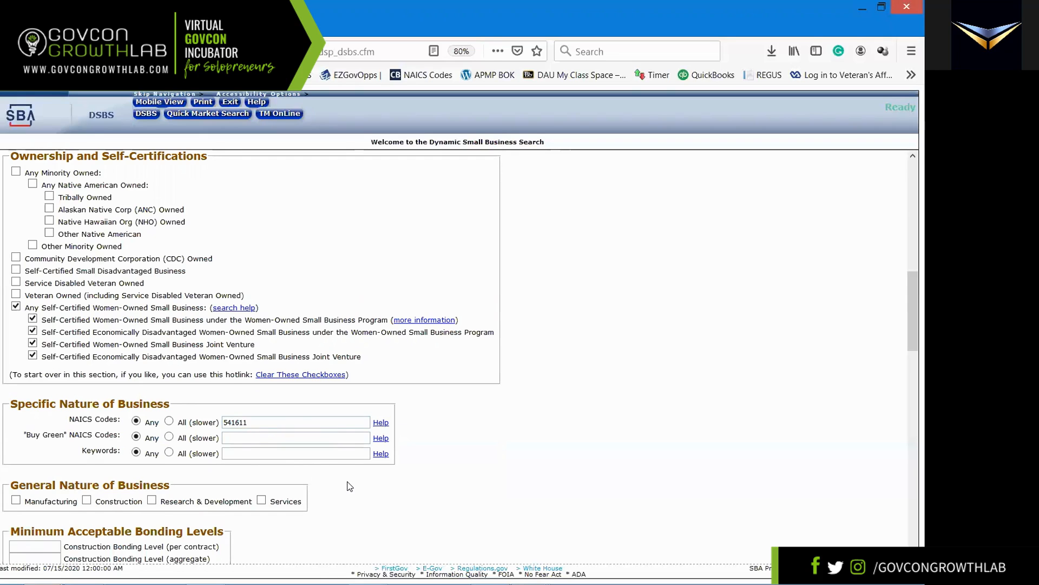
Limit the firm size to no more than 3 employees and 500000 in annual gross revenue
scroll(348, 483, down, 5)
scroll(349, 485, down, 2)
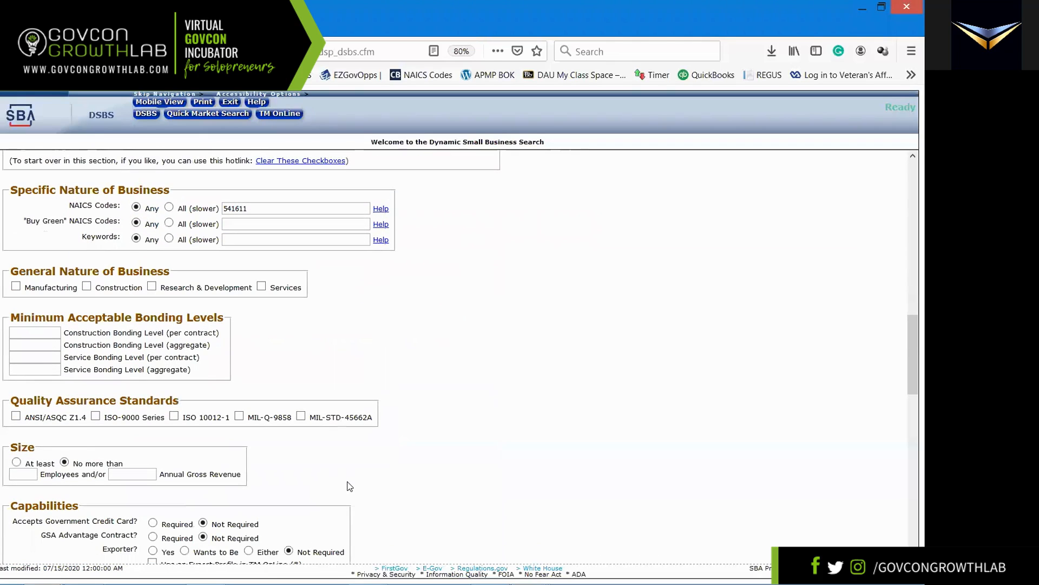
scroll(350, 485, down, 2)
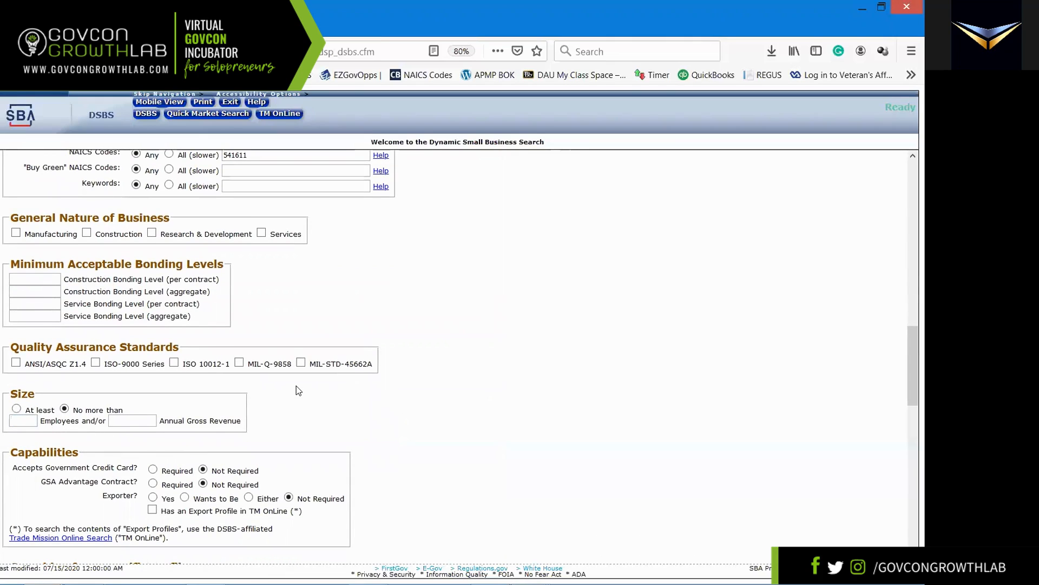
text(3)
click(116, 421)
text(500000)
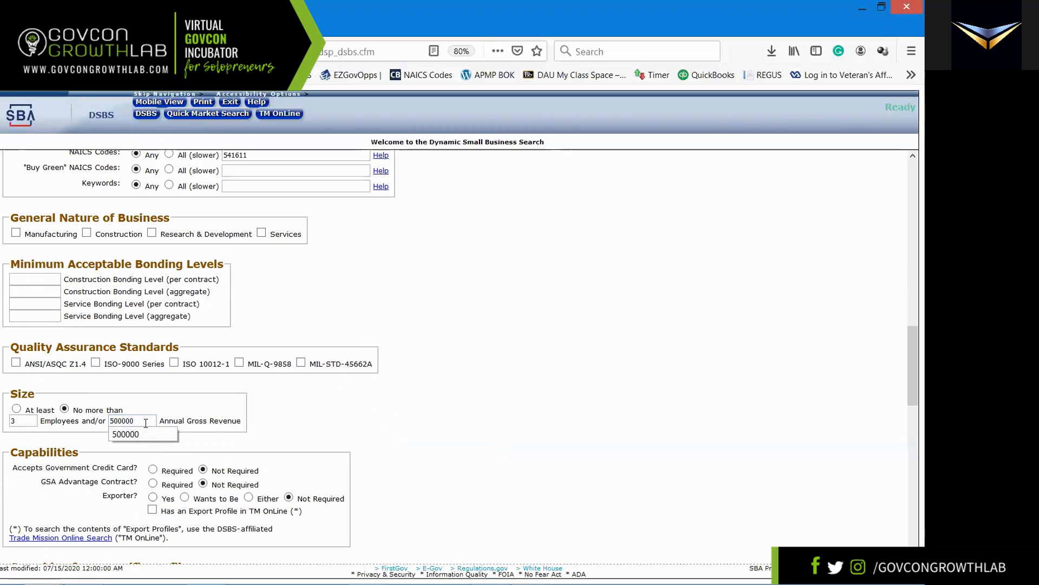
click(298, 411)
Examine the capabilities, specific profile, profile status and results display sections, and recheck the certification and ownership criteria already set
scroll(313, 418, down, 2)
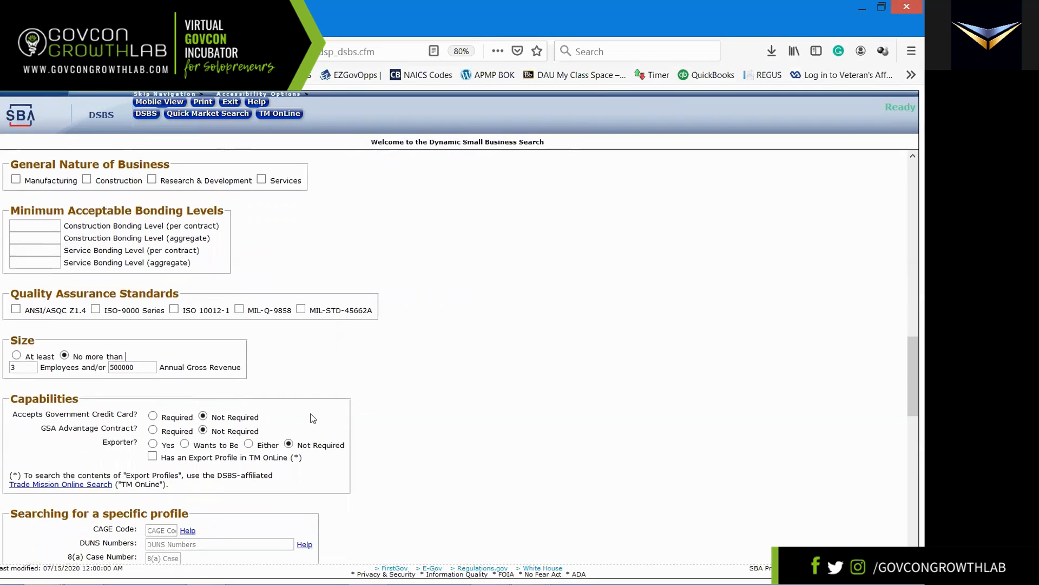
scroll(314, 416, down, 2)
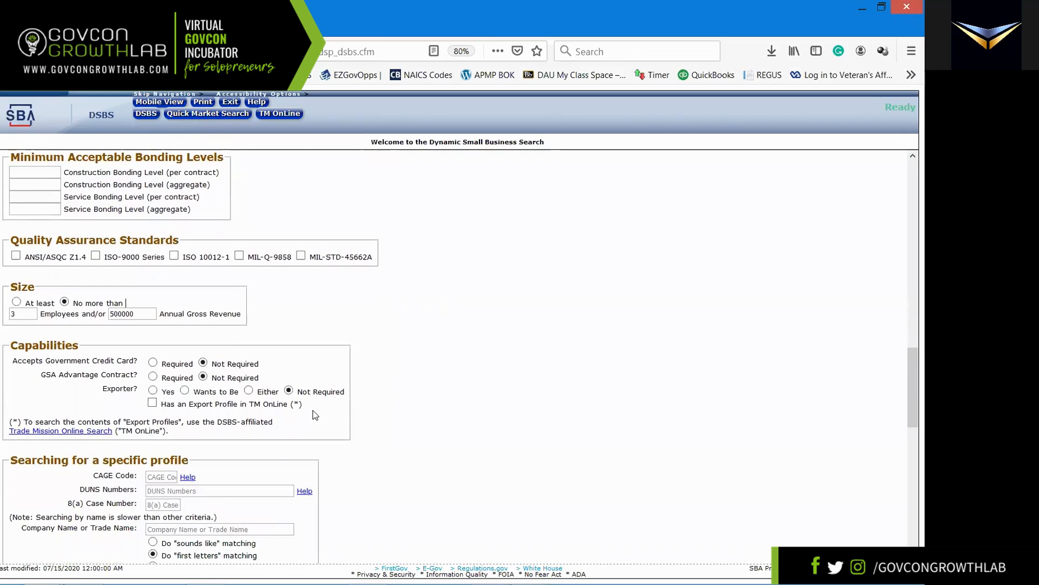
scroll(315, 415, down, 1)
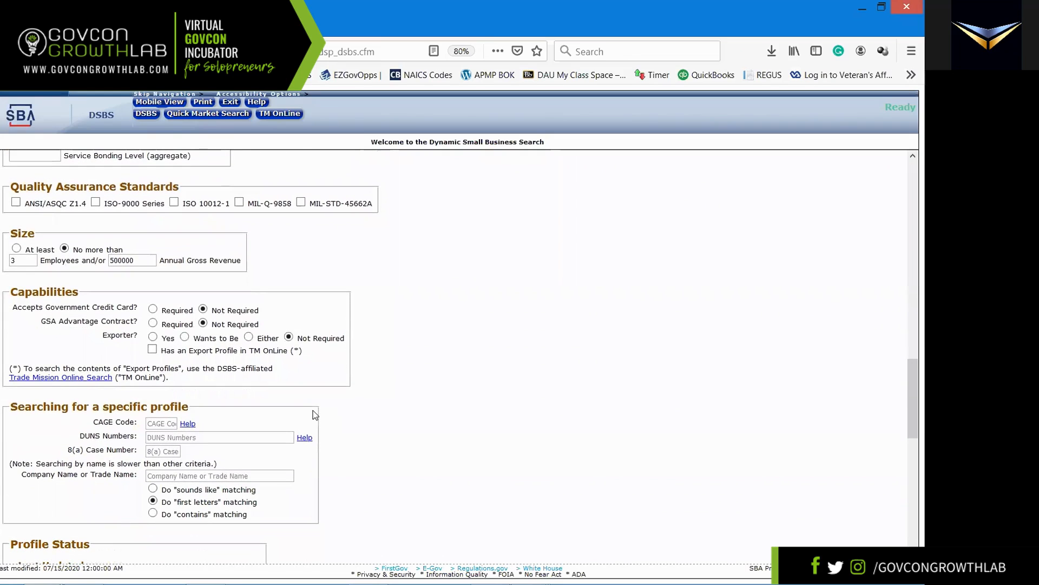
scroll(315, 415, down, 3)
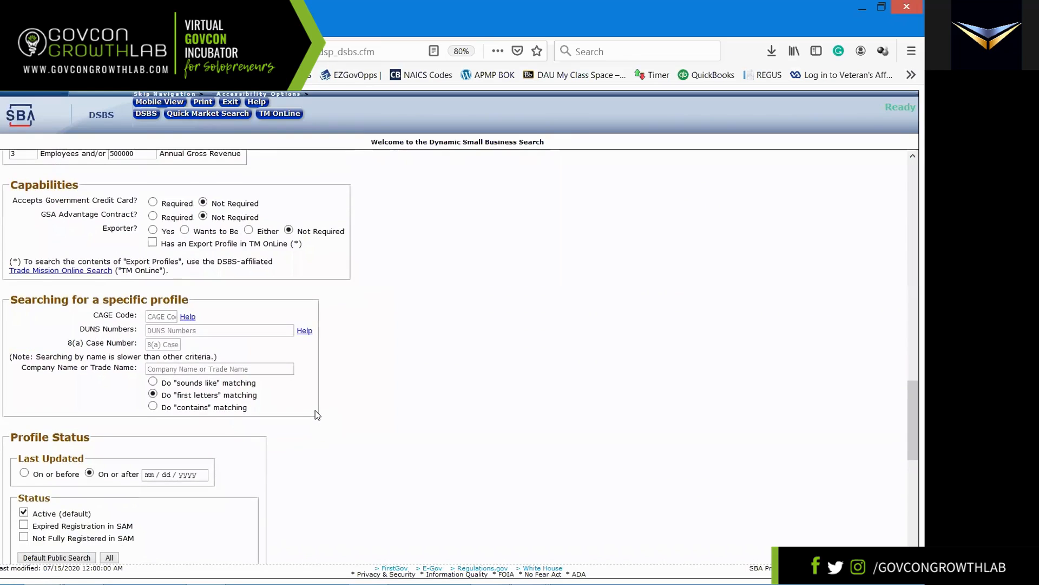
scroll(317, 415, down, 4)
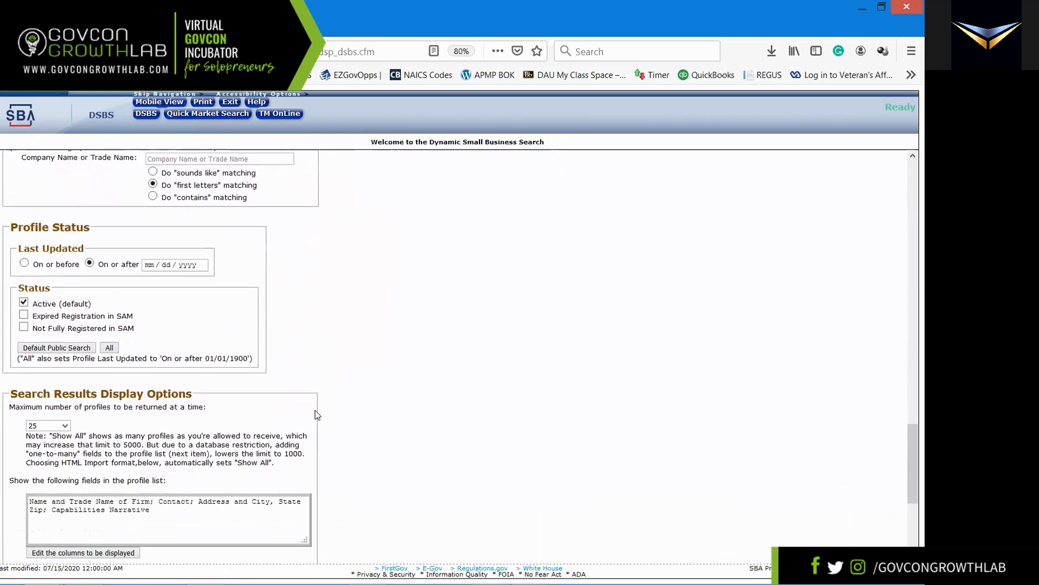
scroll(316, 410, up, 7)
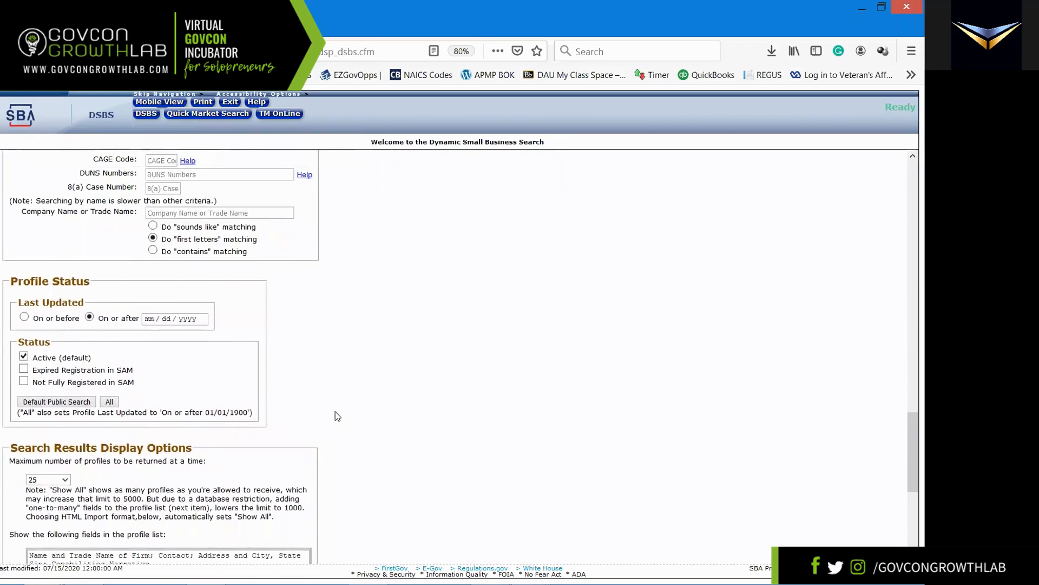
scroll(337, 407, up, 10)
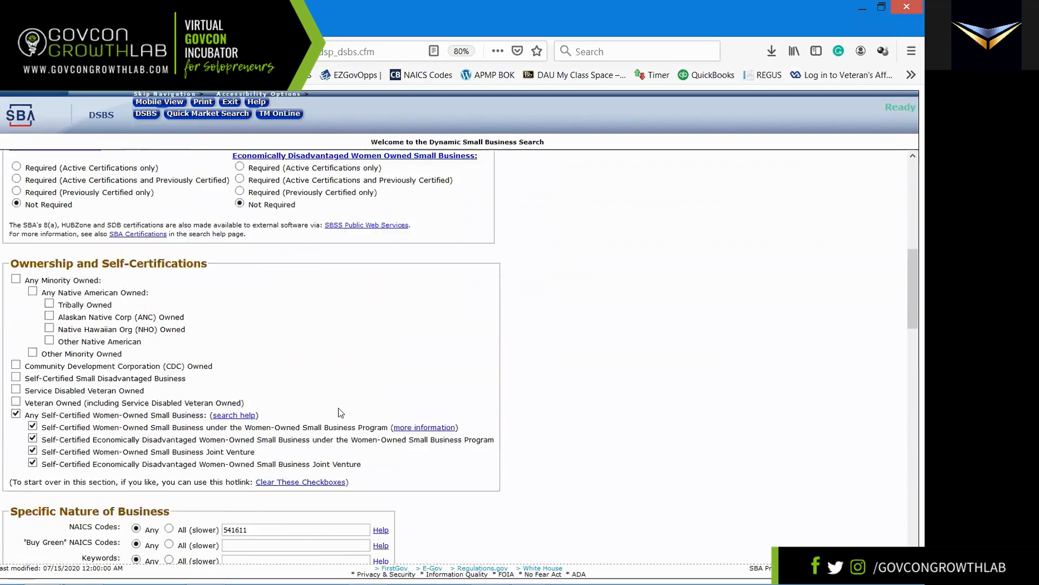
scroll(339, 409, up, 7)
Run the small business search using the chosen criteria
scroll(339, 409, down, 8)
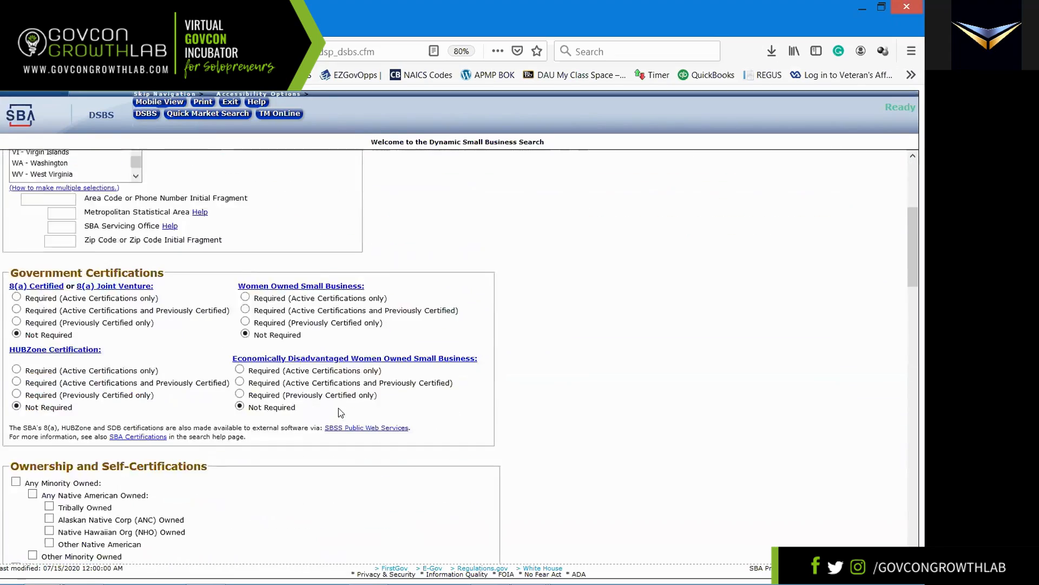
scroll(340, 413, down, 3)
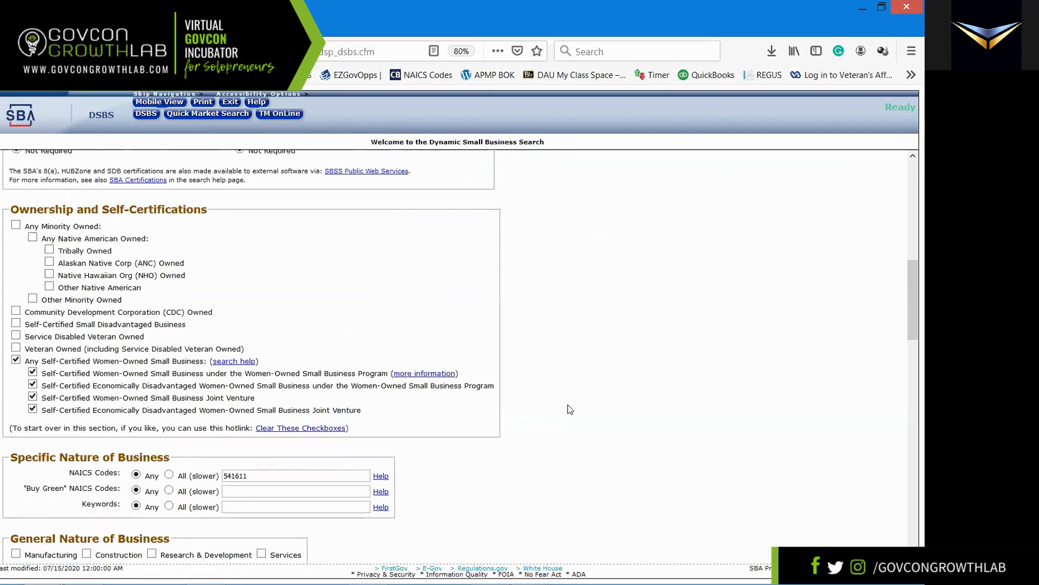
scroll(566, 414, down, 8)
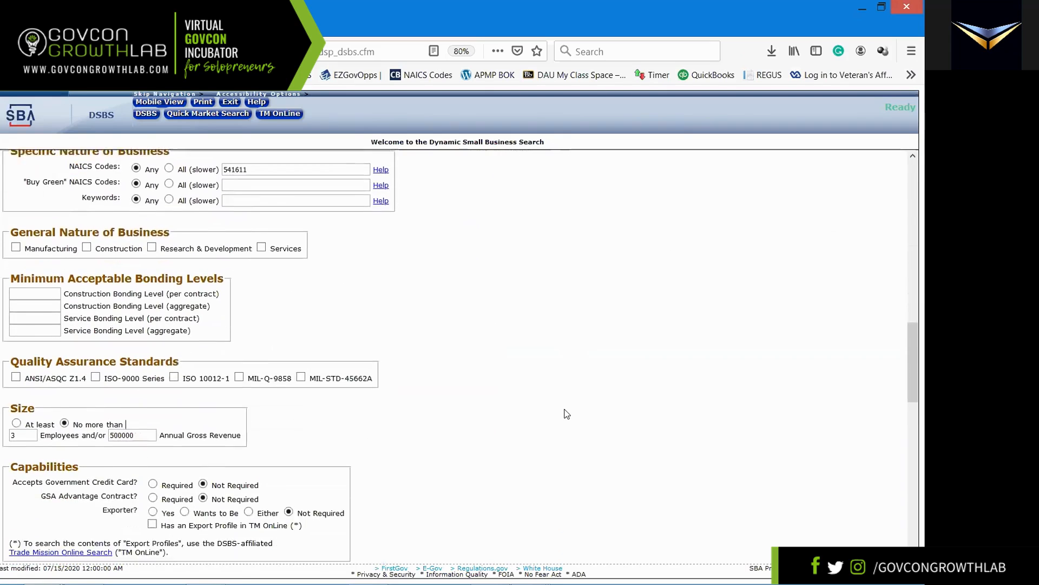
scroll(566, 413, down, 2)
scroll(566, 413, down, 5)
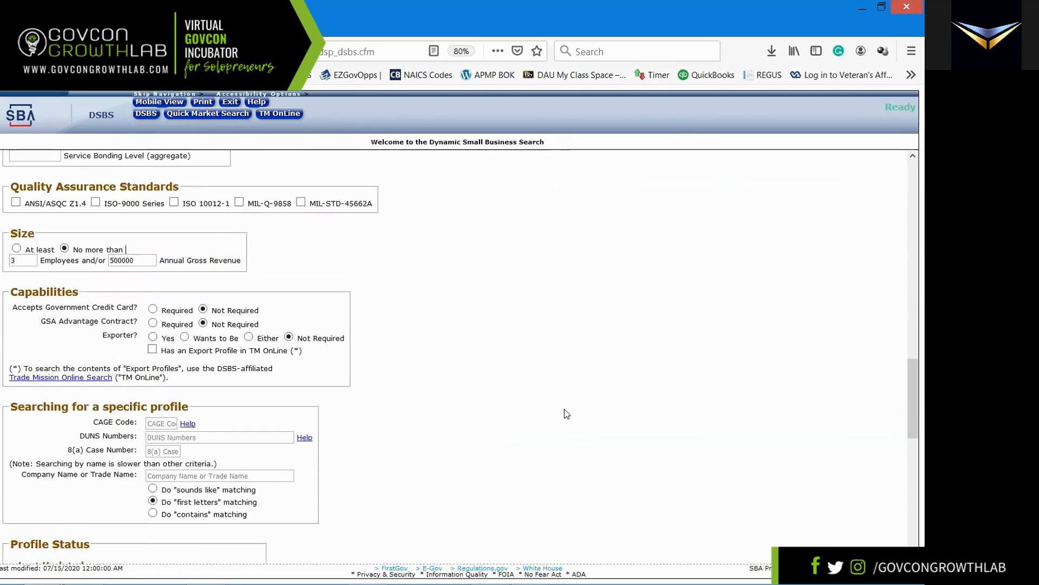
scroll(566, 414, down, 8)
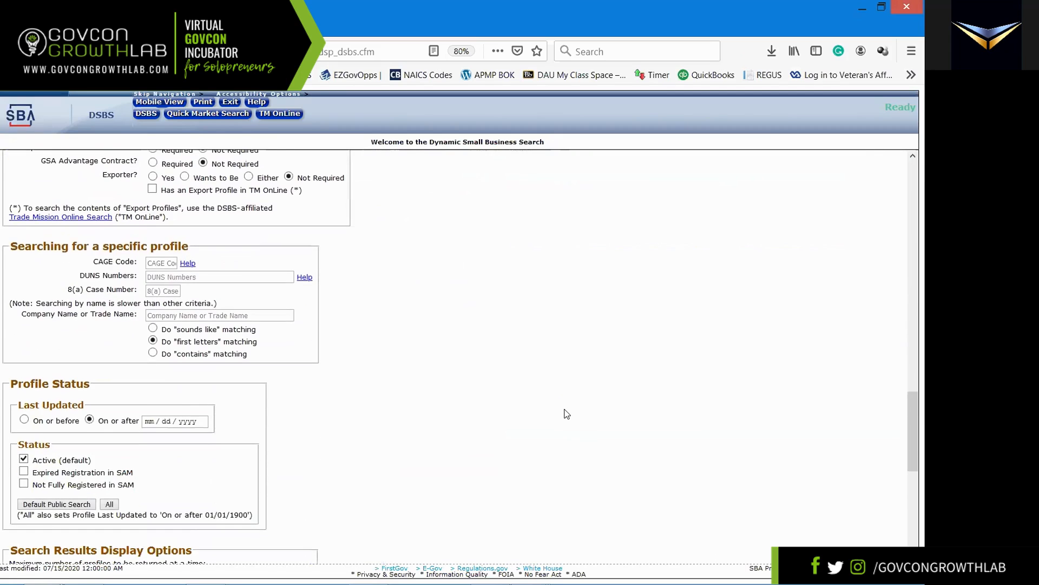
scroll(567, 414, down, 3)
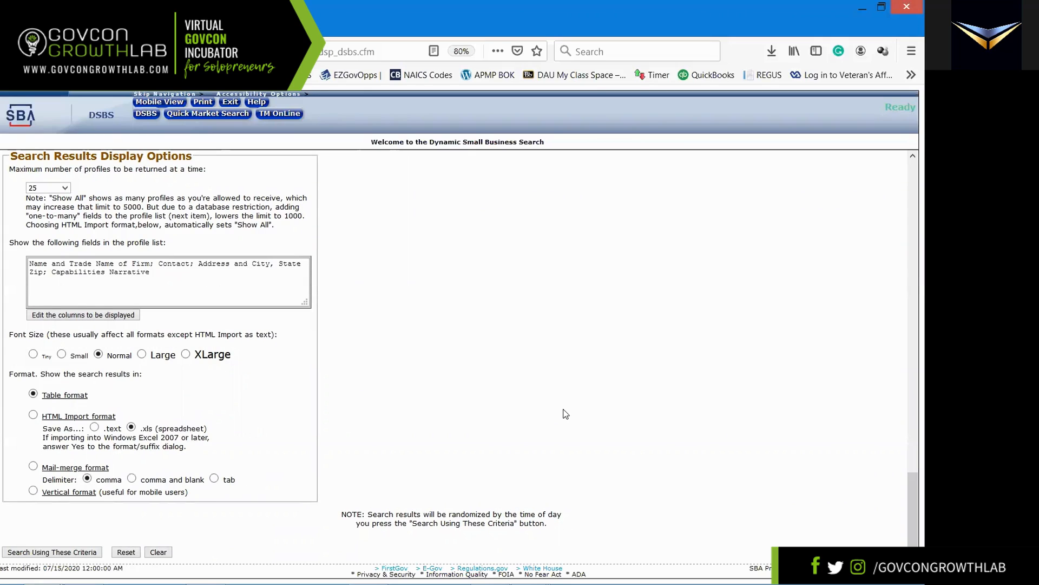
click(28, 552)
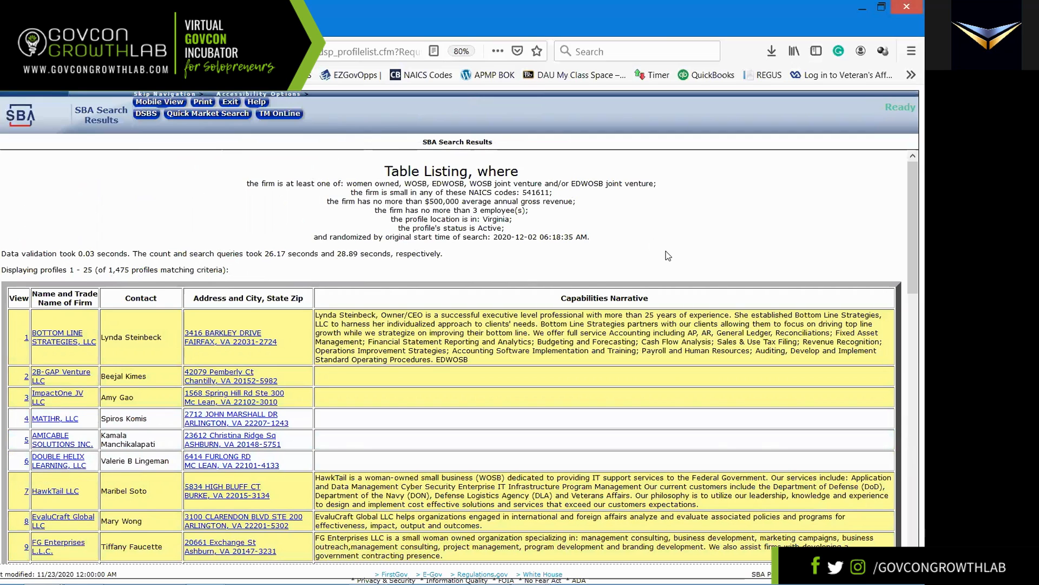
Examine the listed firms in the search results, including their contacts, locations and capabilities narratives
scroll(668, 255, down, 2)
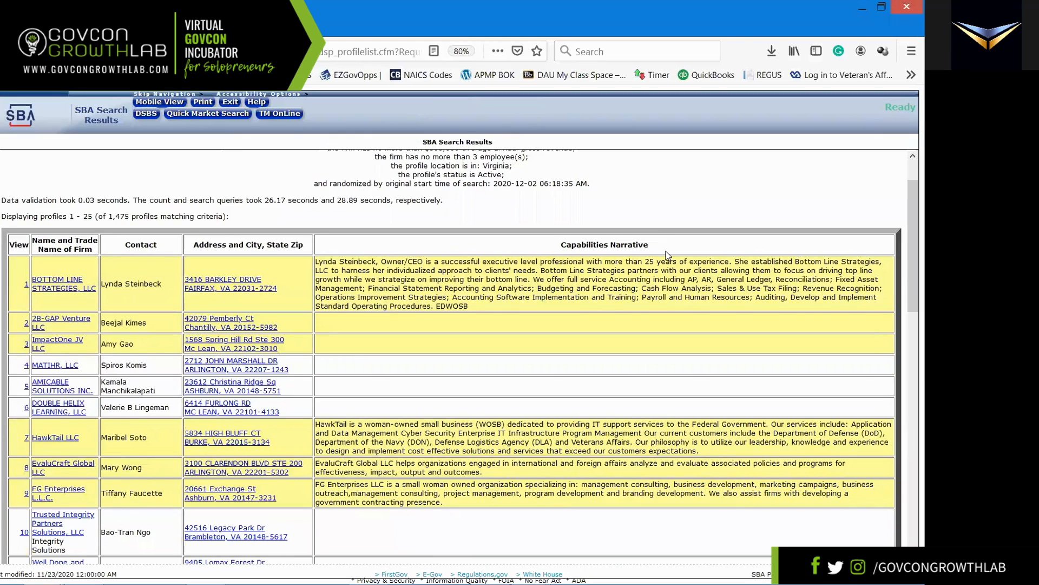
scroll(668, 256, down, 2)
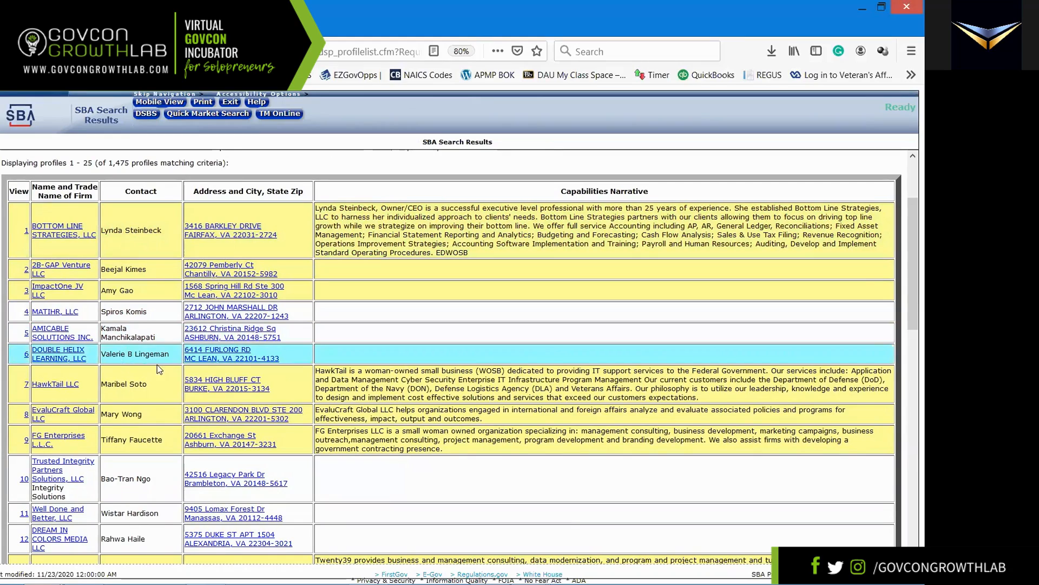
scroll(417, 381, down, 2)
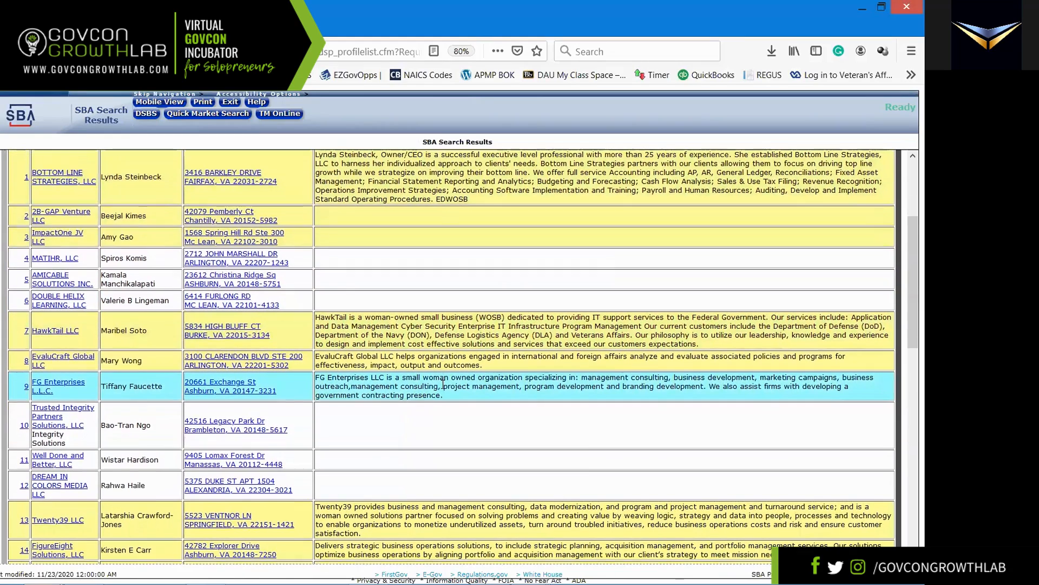
scroll(372, 400, down, 4)
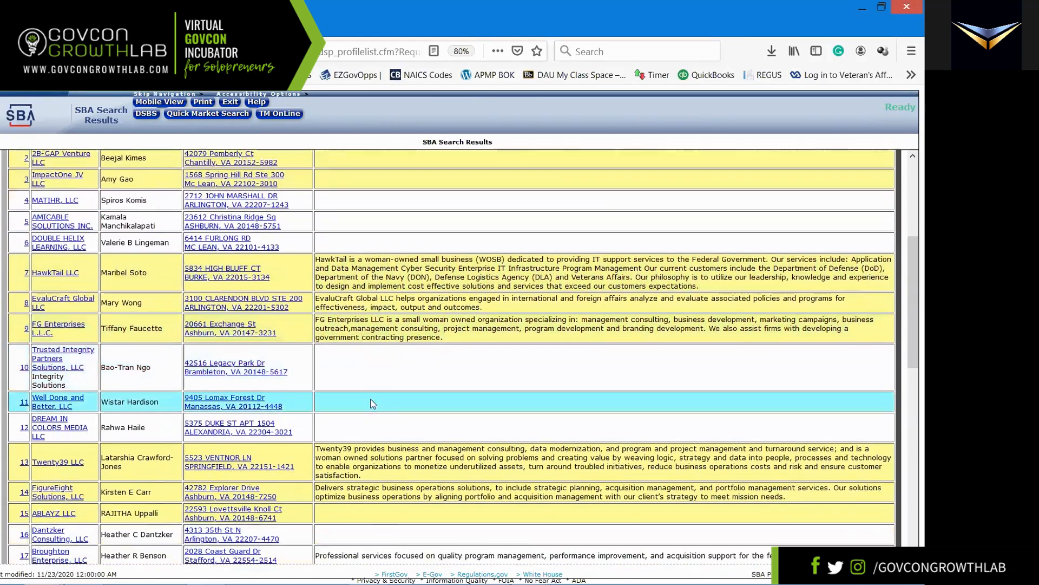
scroll(372, 399, down, 2)
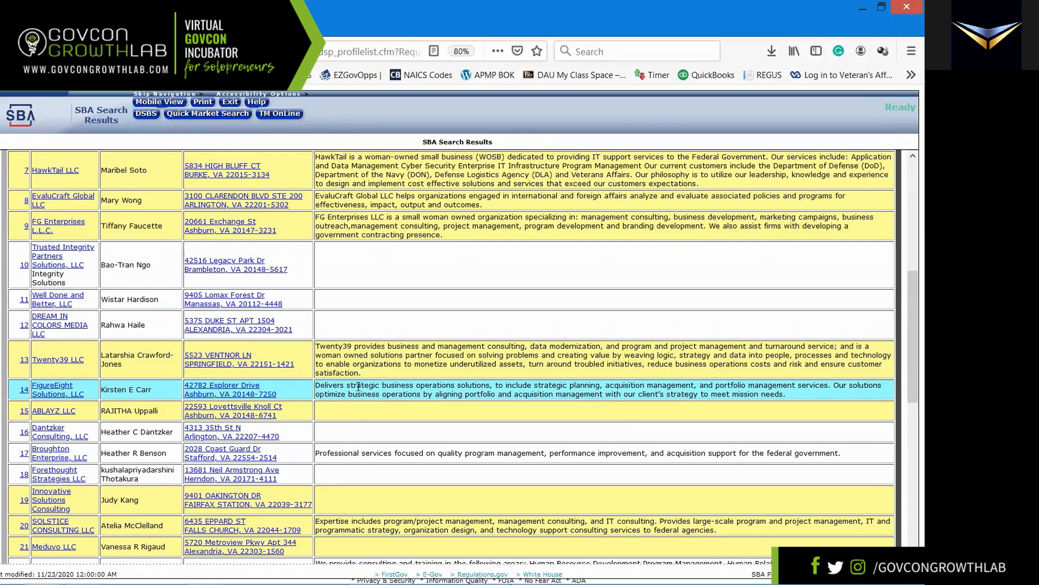
Compare the capabilities narratives of the 25 Virginia firms listed, checking which are filled in and what services they describe
scroll(359, 386, up, 5)
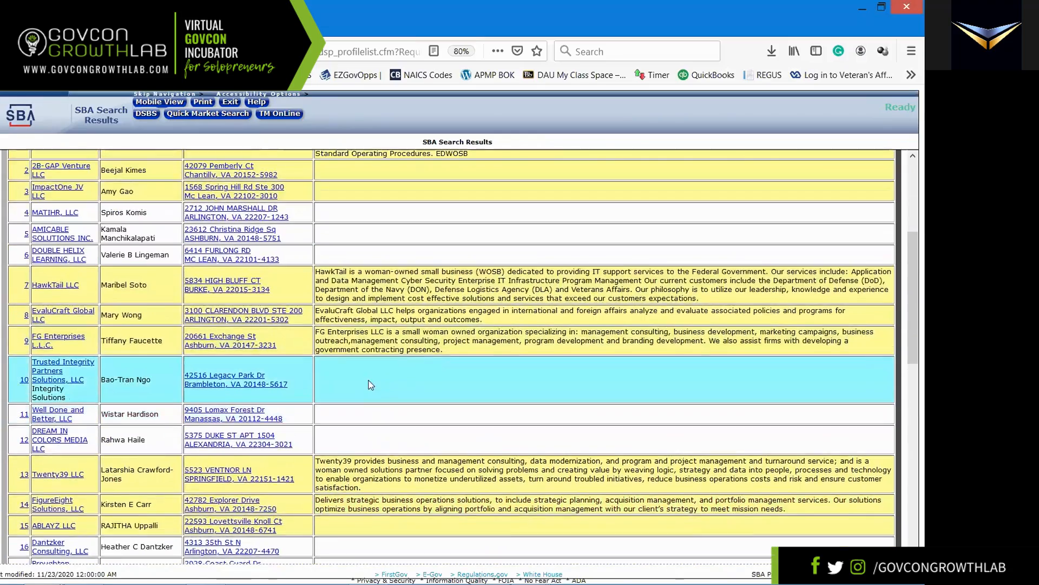
scroll(379, 374, up, 3)
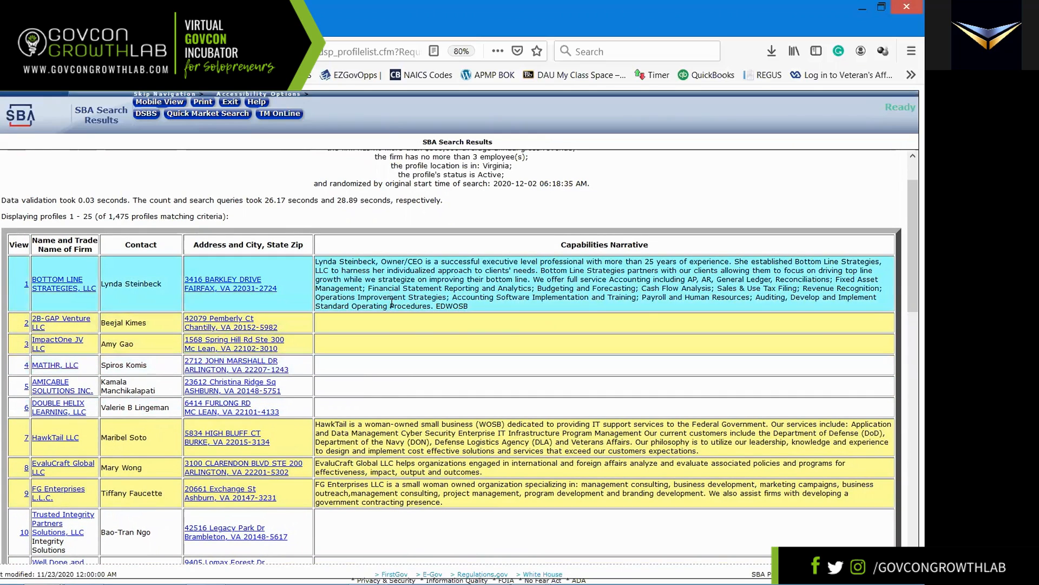
scroll(392, 303, down, 5)
scroll(393, 316, down, 7)
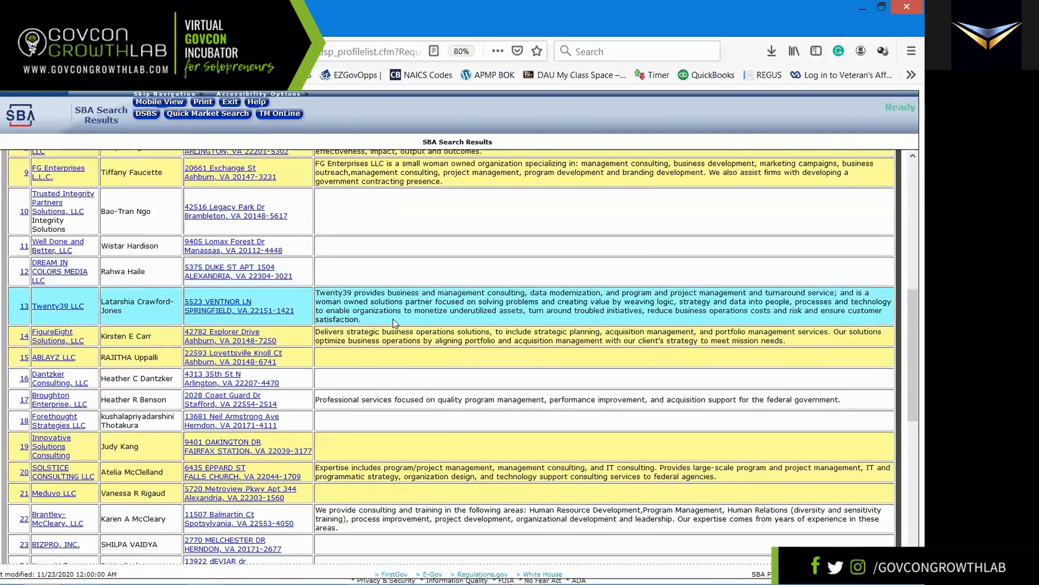
scroll(393, 319, down, 4)
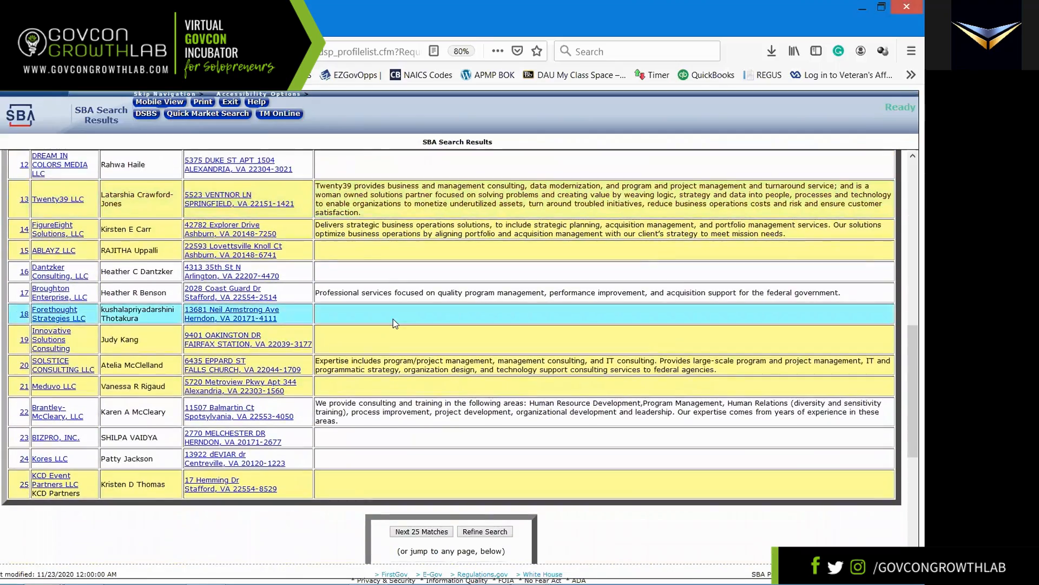
scroll(393, 320, up, 2)
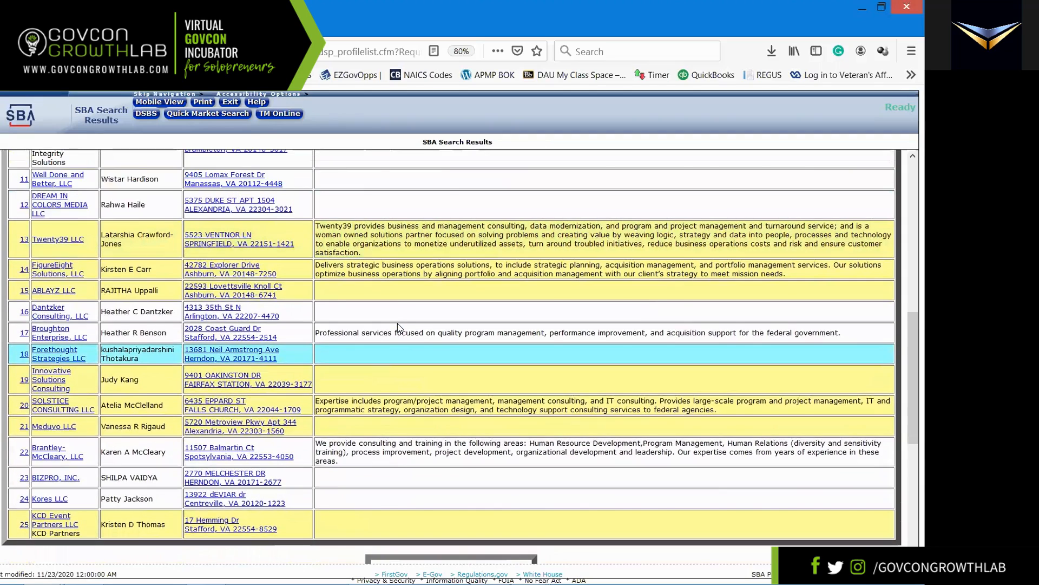
scroll(398, 325, up, 3)
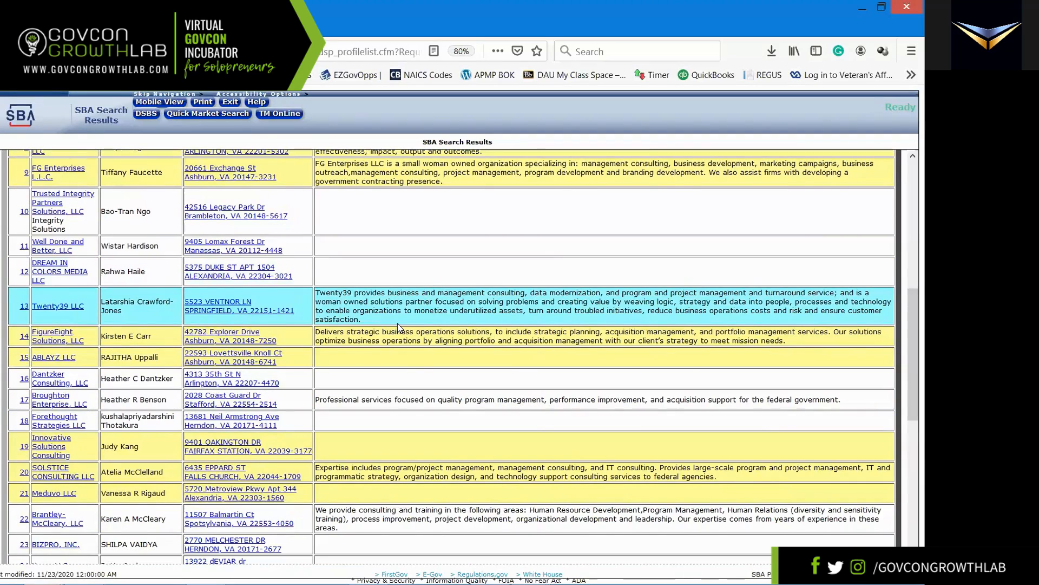
scroll(397, 323, up, 5)
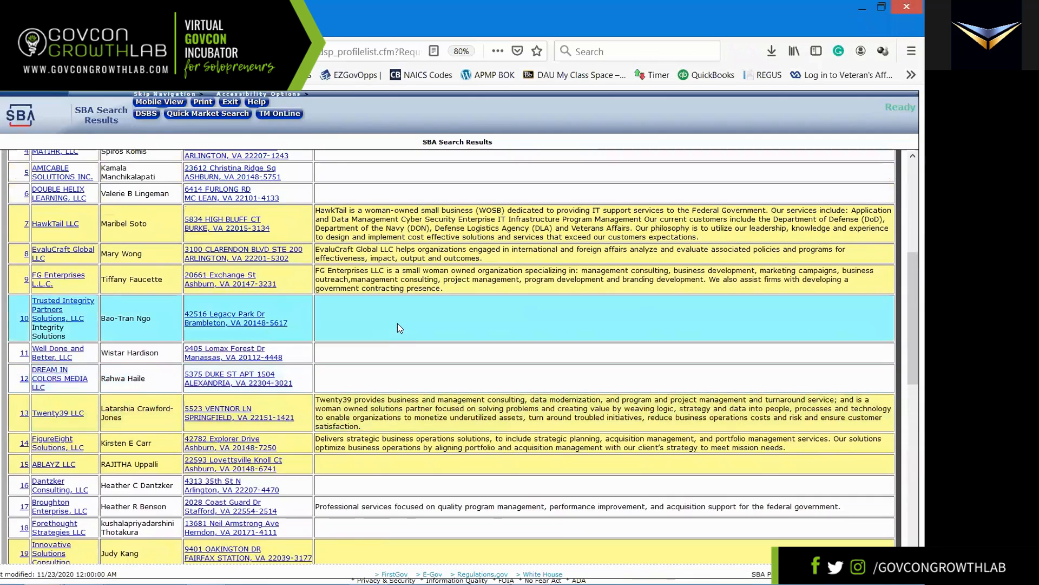
scroll(397, 325, up, 6)
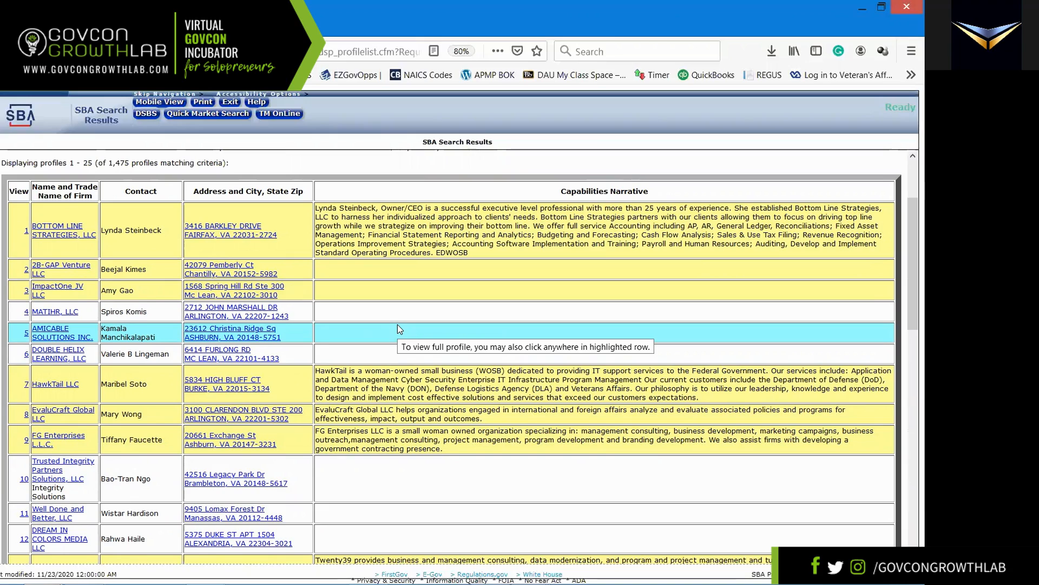
scroll(405, 333, down, 2)
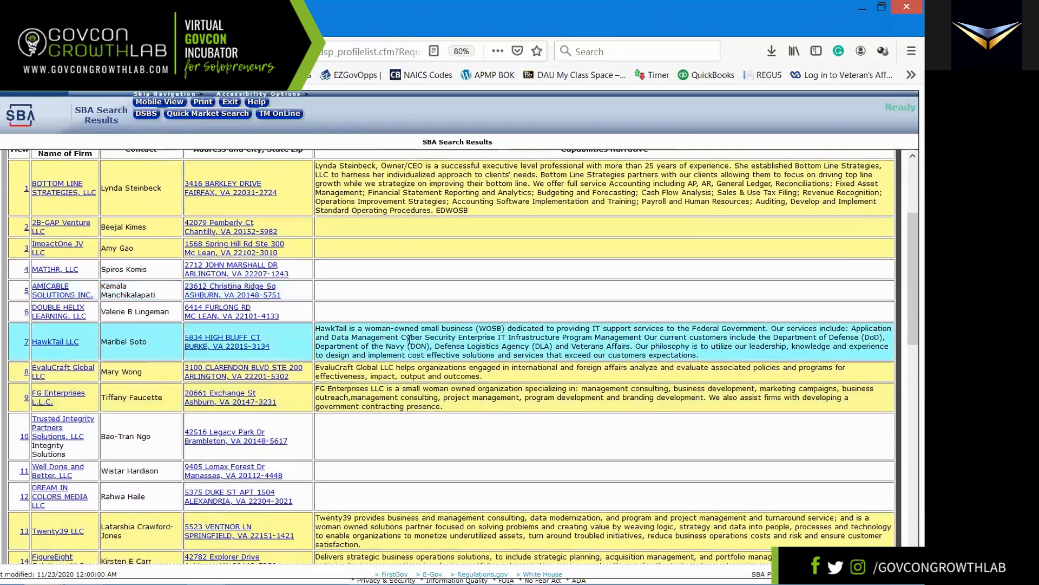
scroll(414, 344, down, 3)
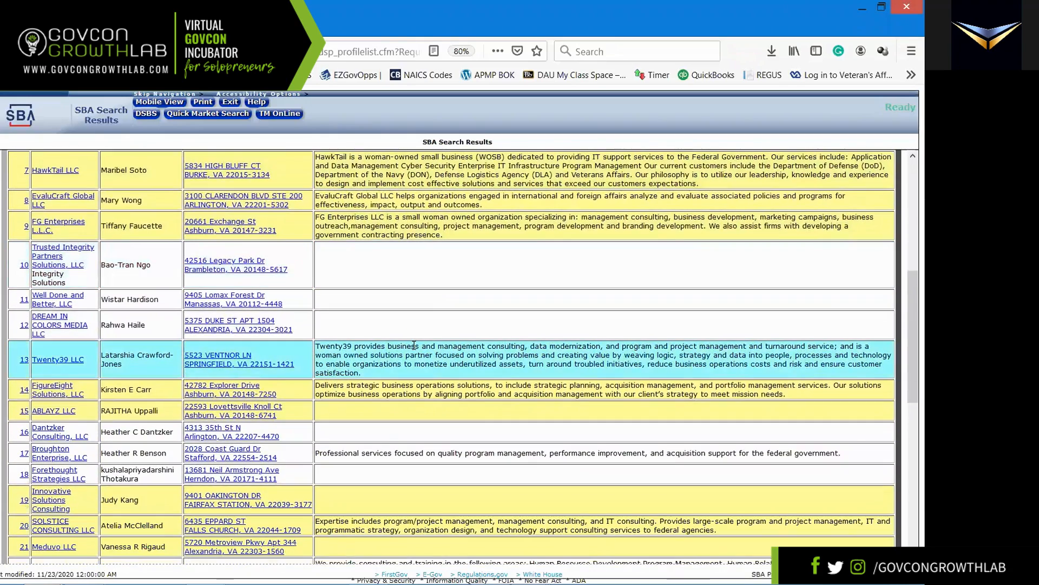
scroll(414, 344, down, 1)
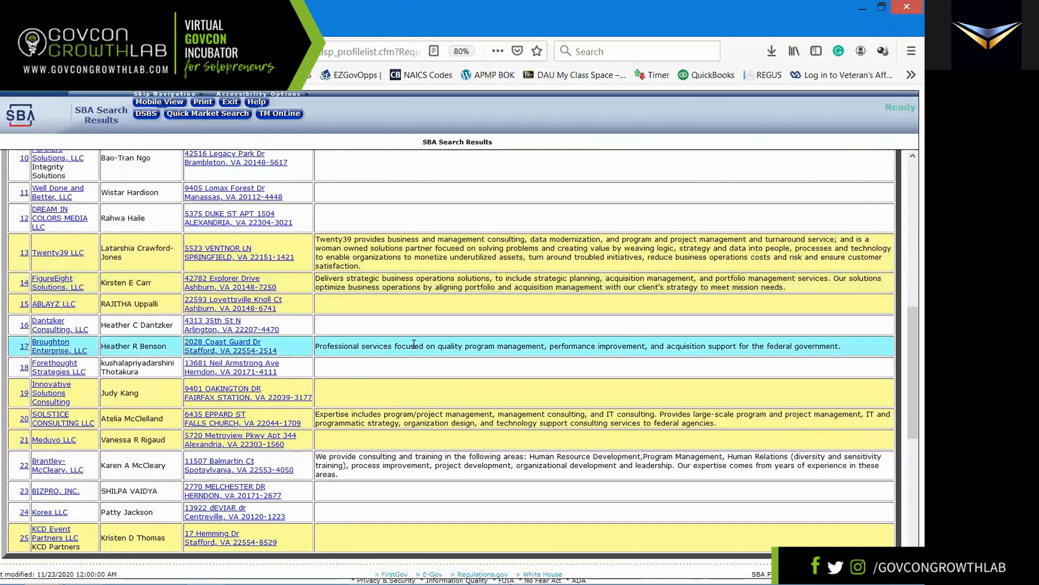
scroll(414, 346, down, 1)
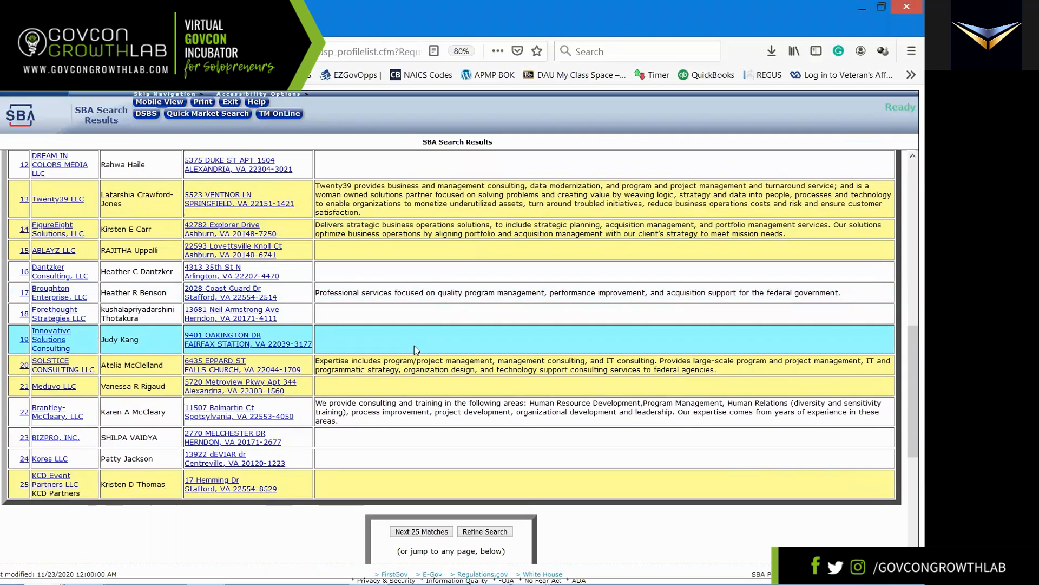
scroll(414, 345, down, 1)
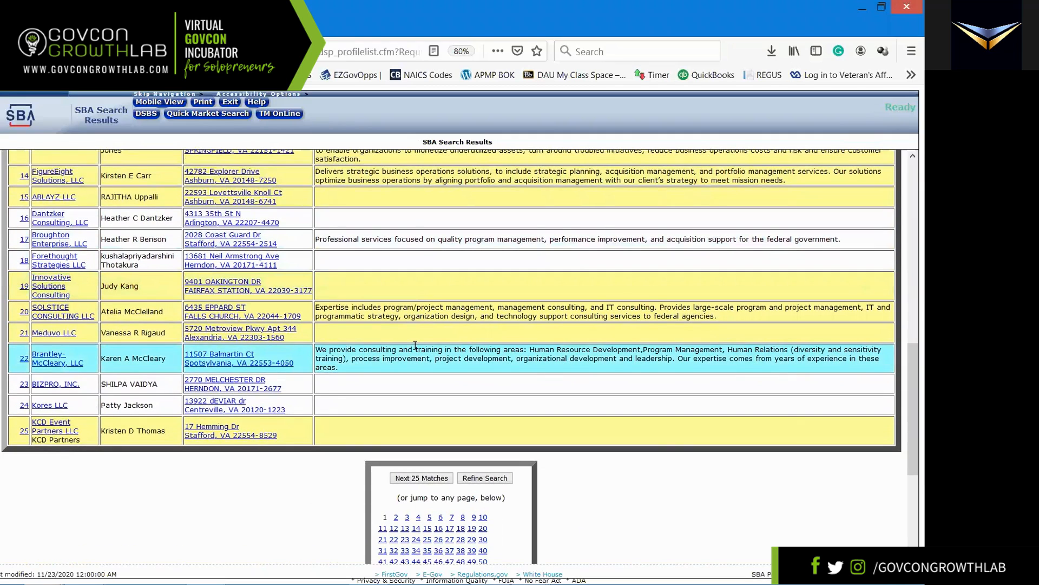
Refine the search by changing the profile location state to MD - Maryland
scroll(414, 346, down, 3)
scroll(414, 346, down, 1)
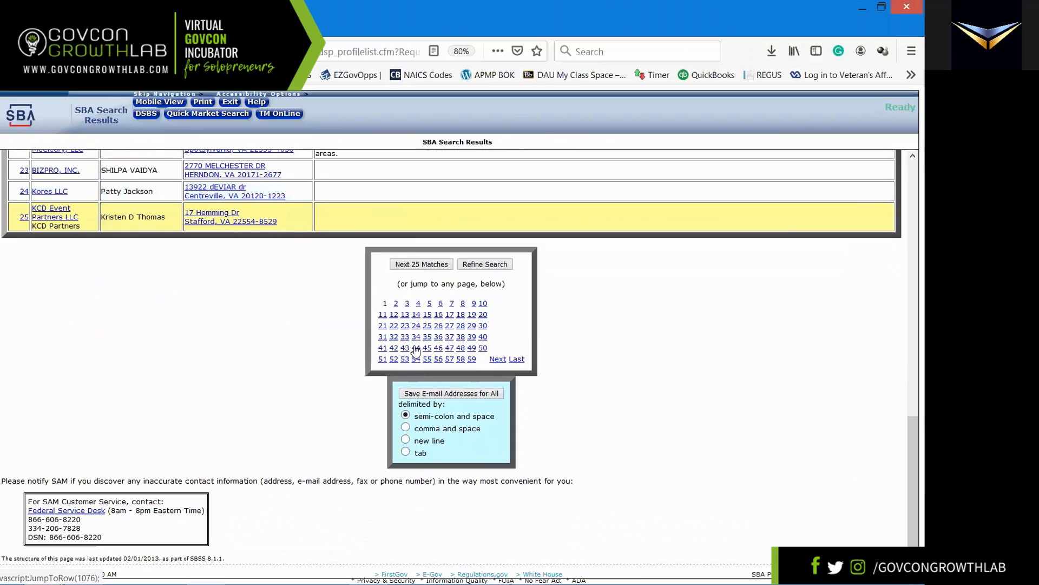
click(473, 265)
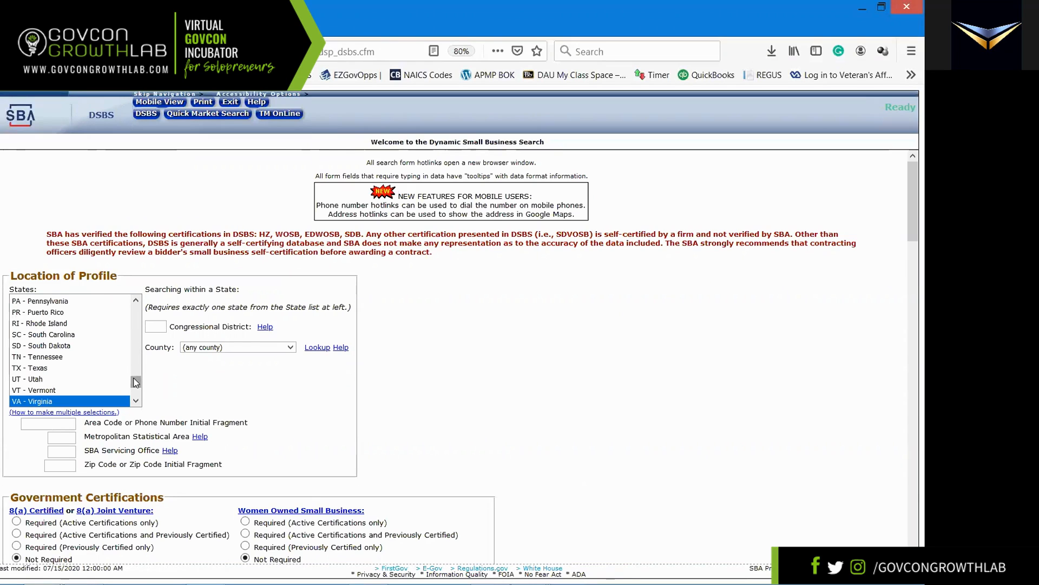
drag(136, 383, 132, 345)
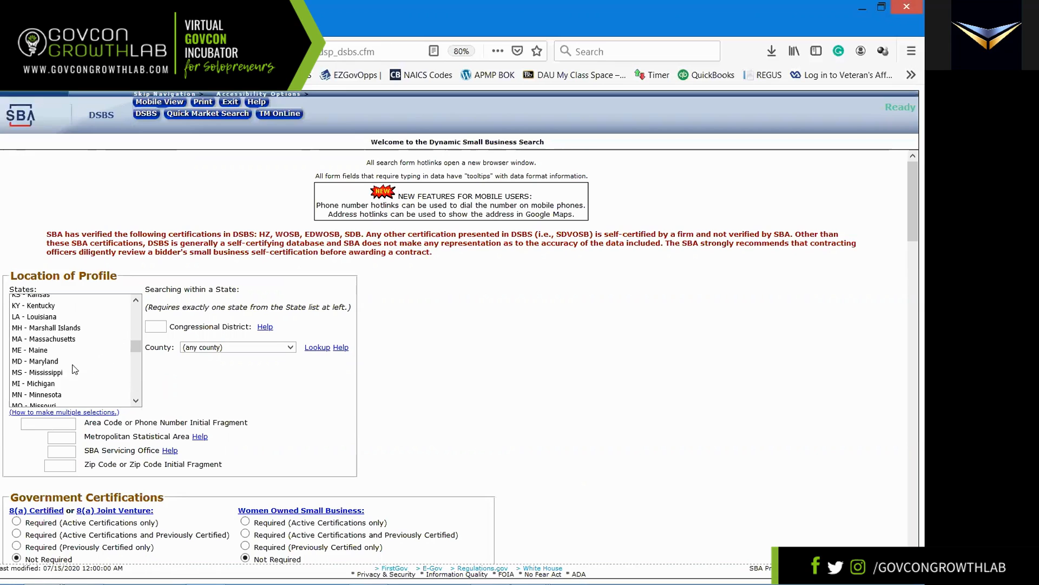
click(50, 361)
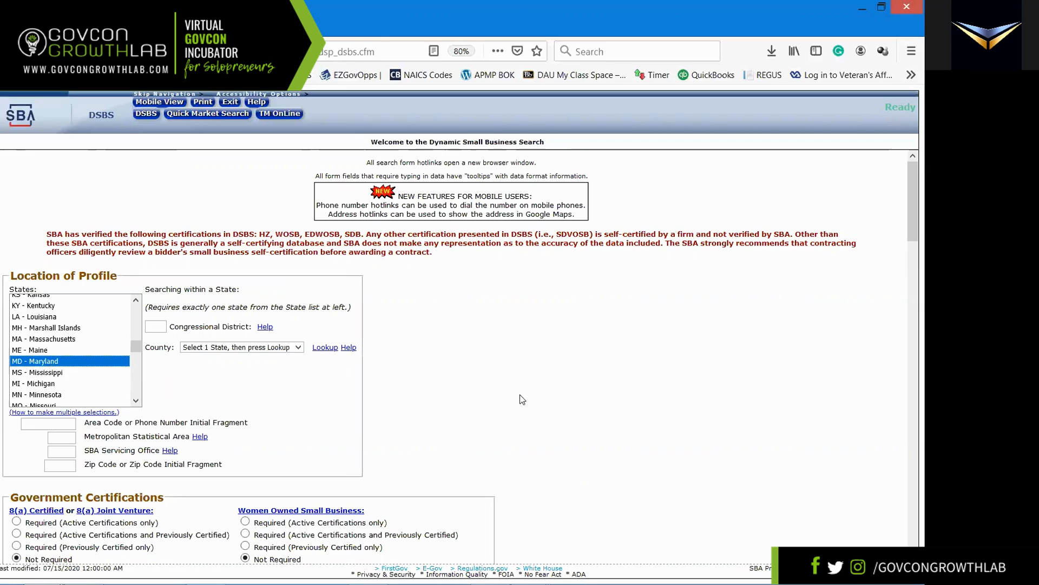
Run the refined small business search for Maryland firms
scroll(523, 399, down, 7)
scroll(523, 401, down, 3)
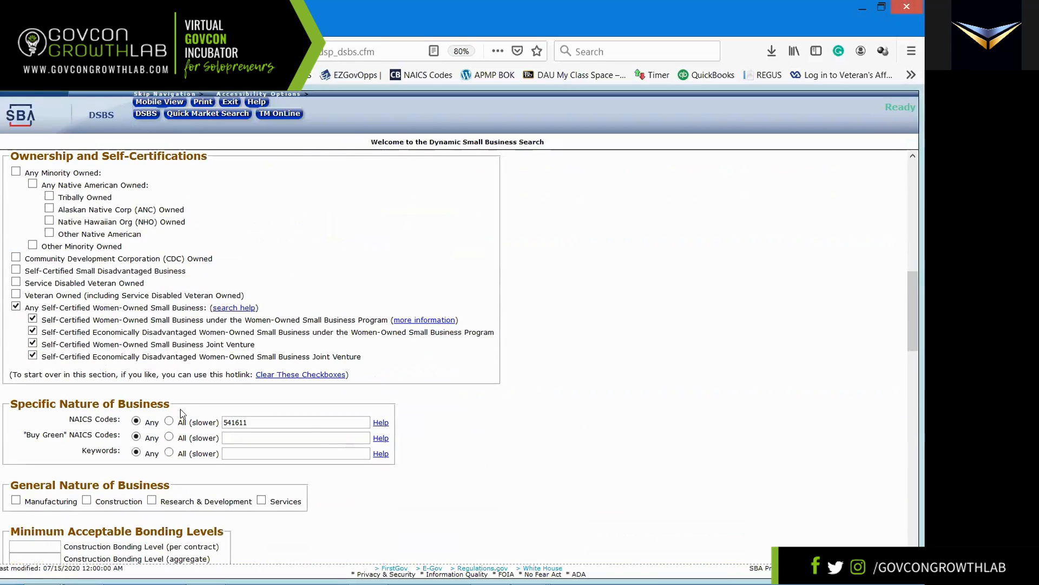
scroll(475, 404, down, 8)
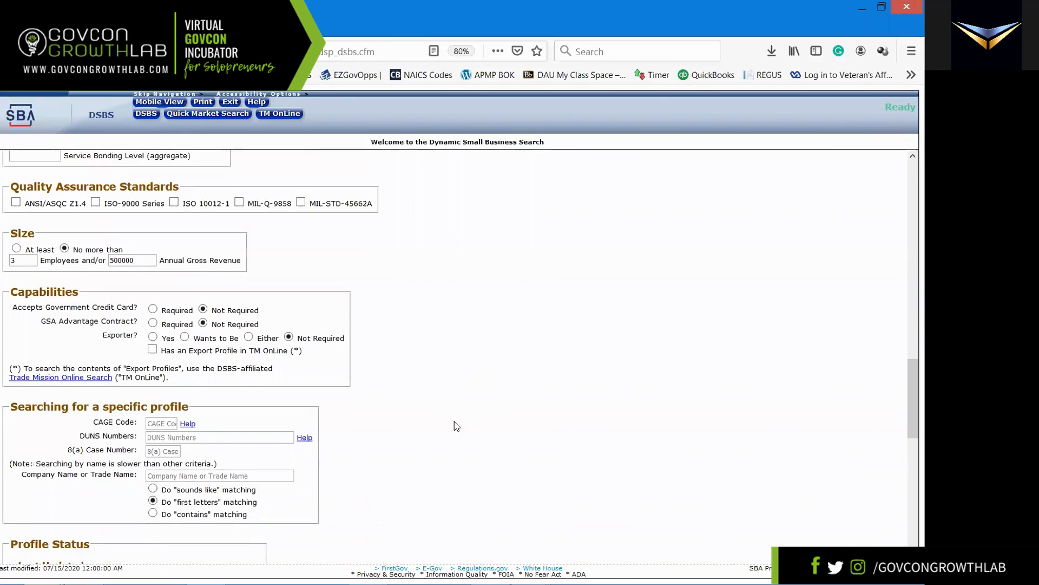
scroll(474, 415, down, 6)
scroll(237, 505, down, 4)
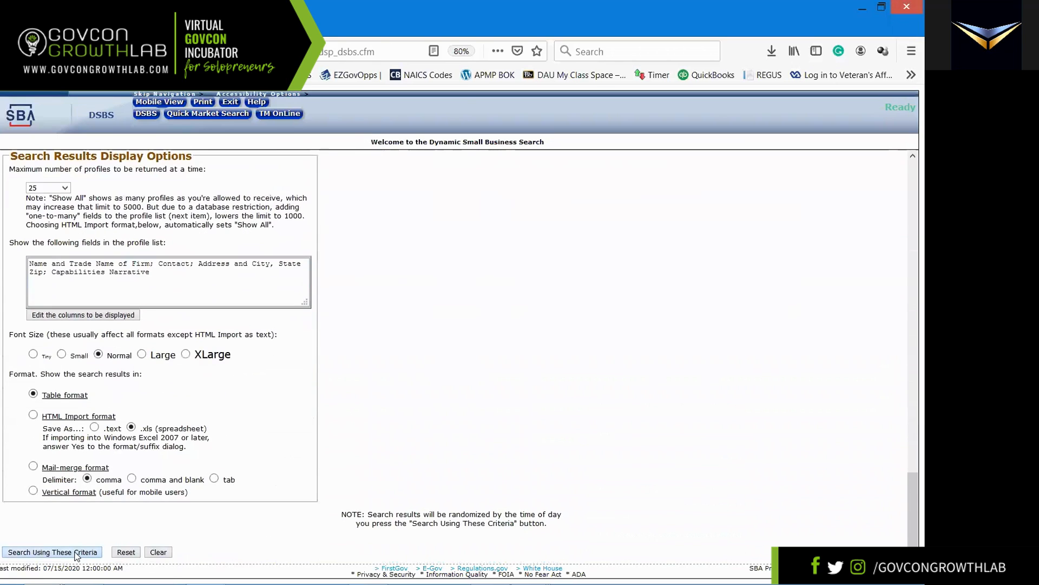
click(77, 552)
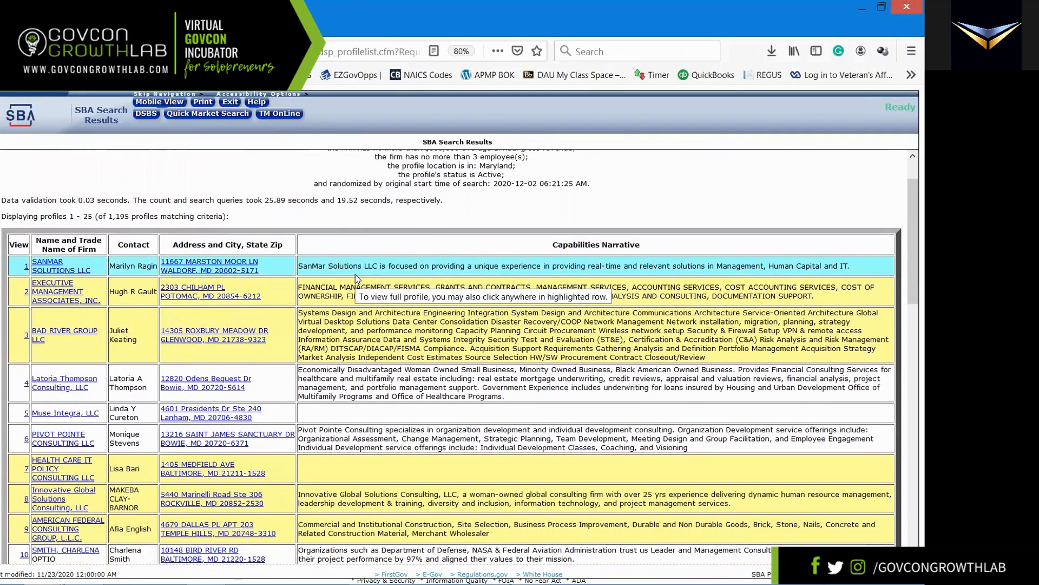
Examine the Maryland firms in the search results, including their locations and capabilities narratives
scroll(355, 274, down, 2)
scroll(359, 273, down, 1)
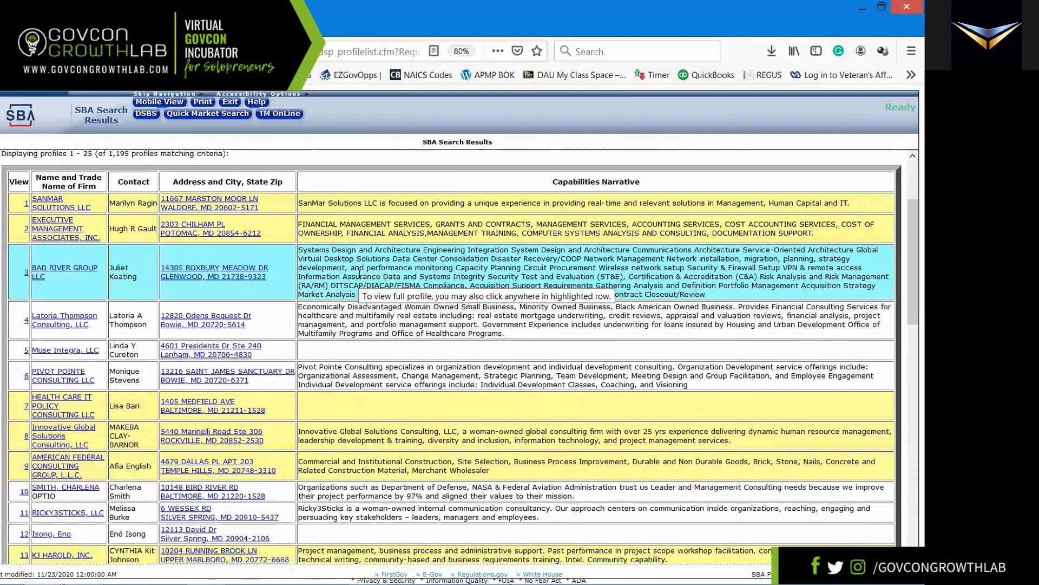
scroll(359, 274, down, 4)
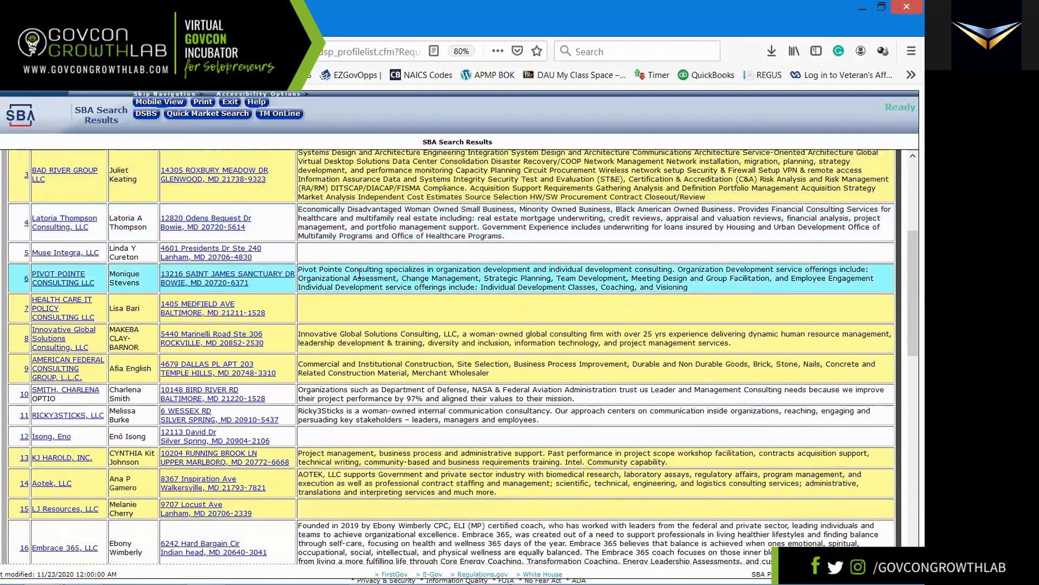
scroll(359, 276, down, 3)
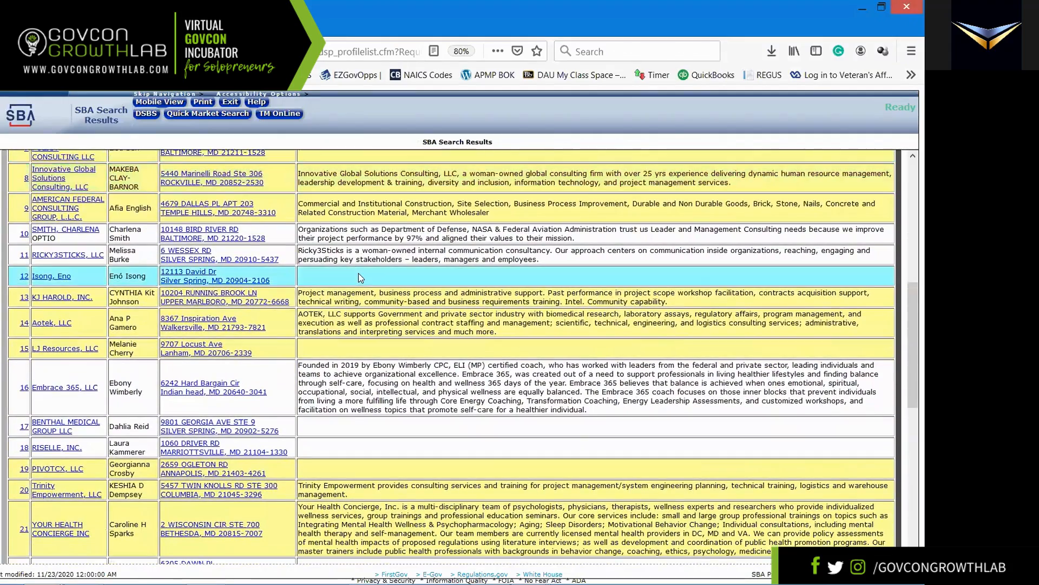
scroll(359, 274, down, 2)
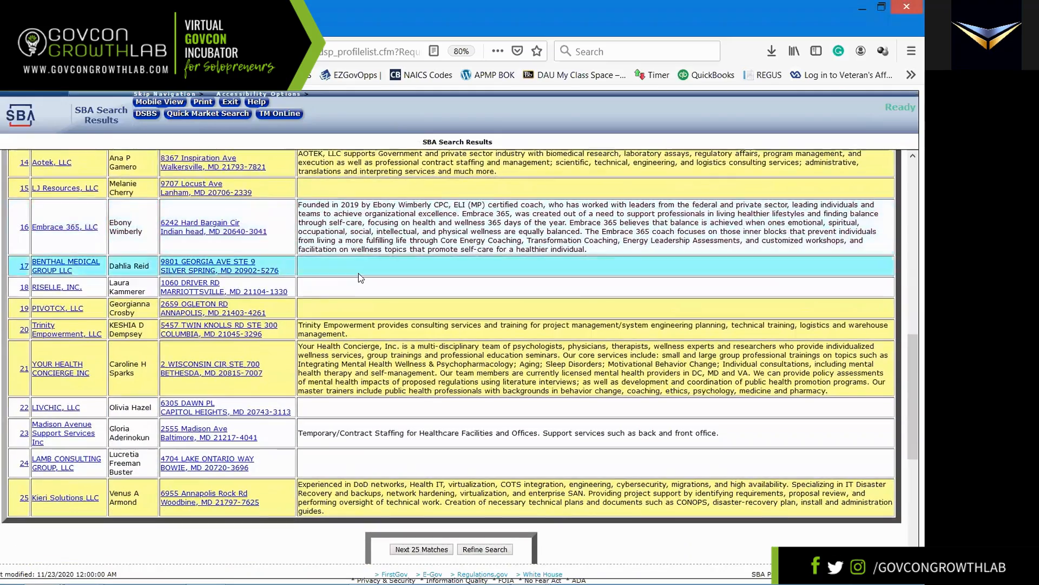
scroll(361, 275, up, 4)
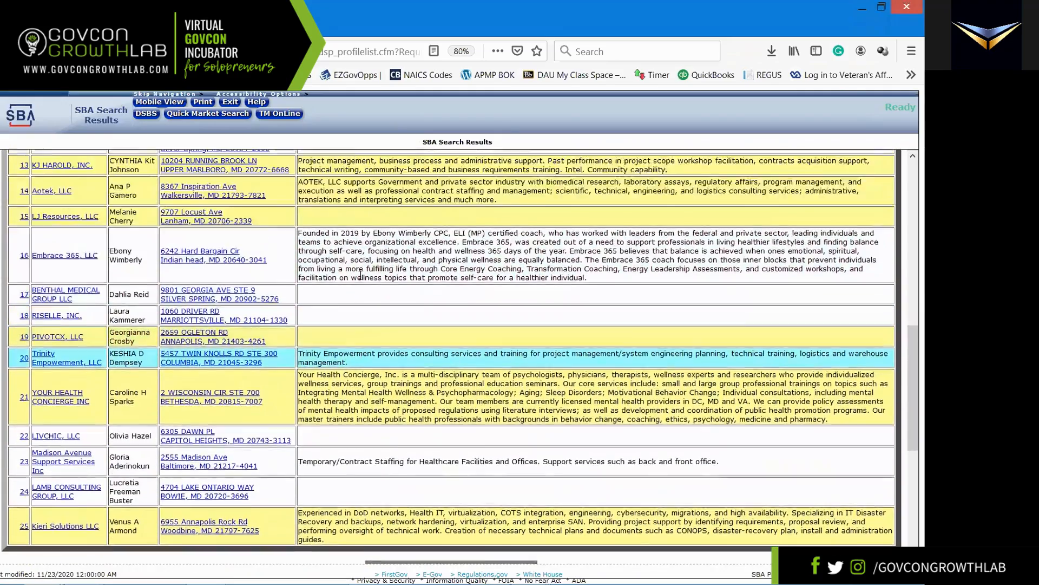